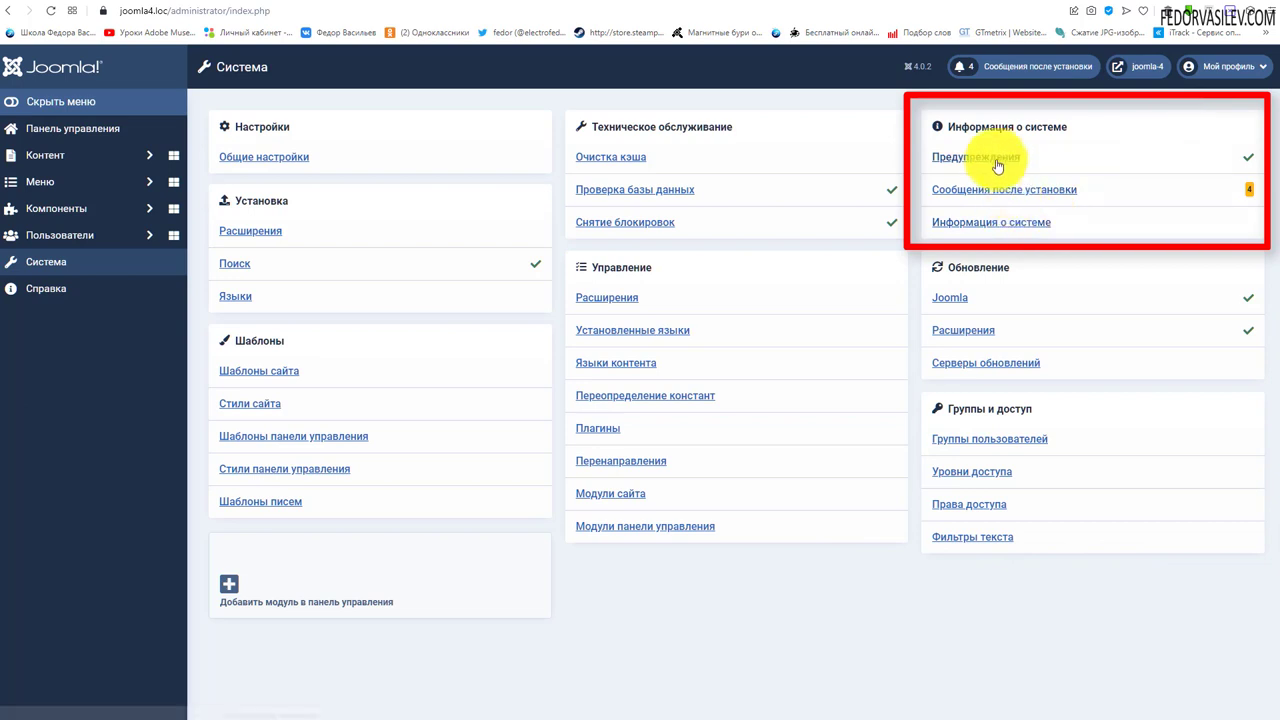
- Look at the system warnings and the post-installation messages, and return to the System overview
{"action": "left_click", "coordinate": [994, 157]}
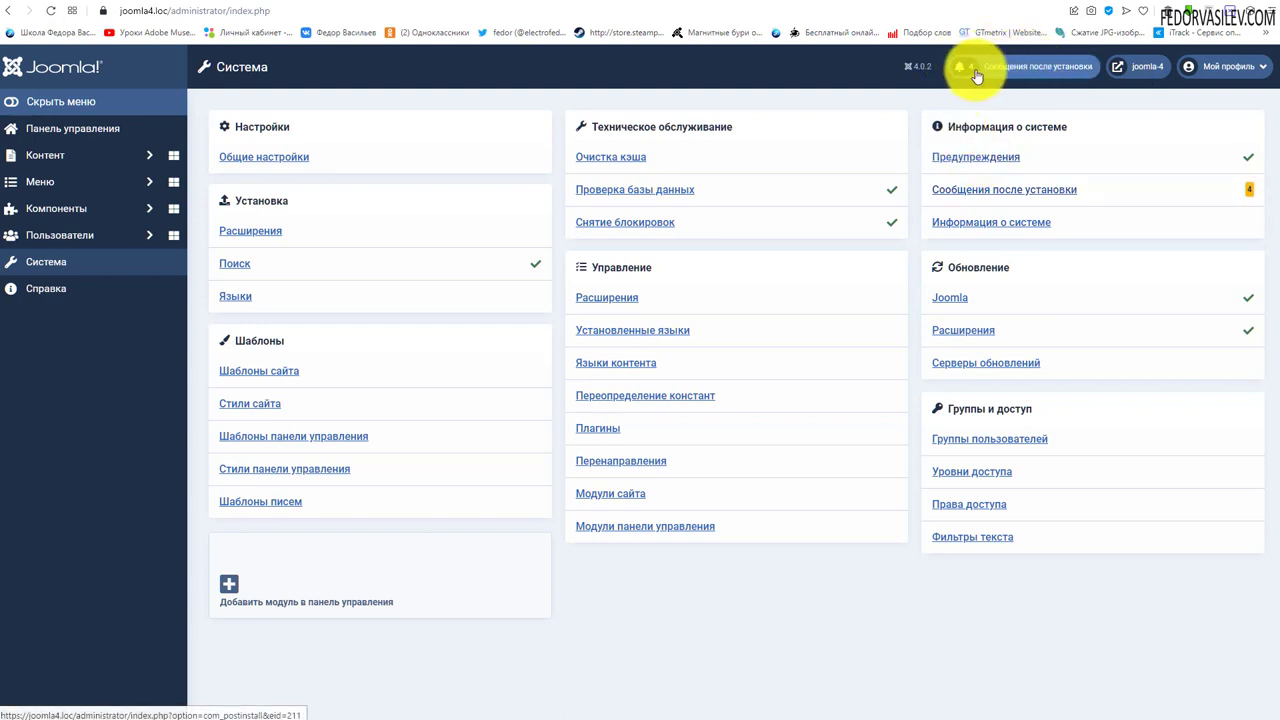
{"action": "left_click", "coordinate": [1057, 77]}
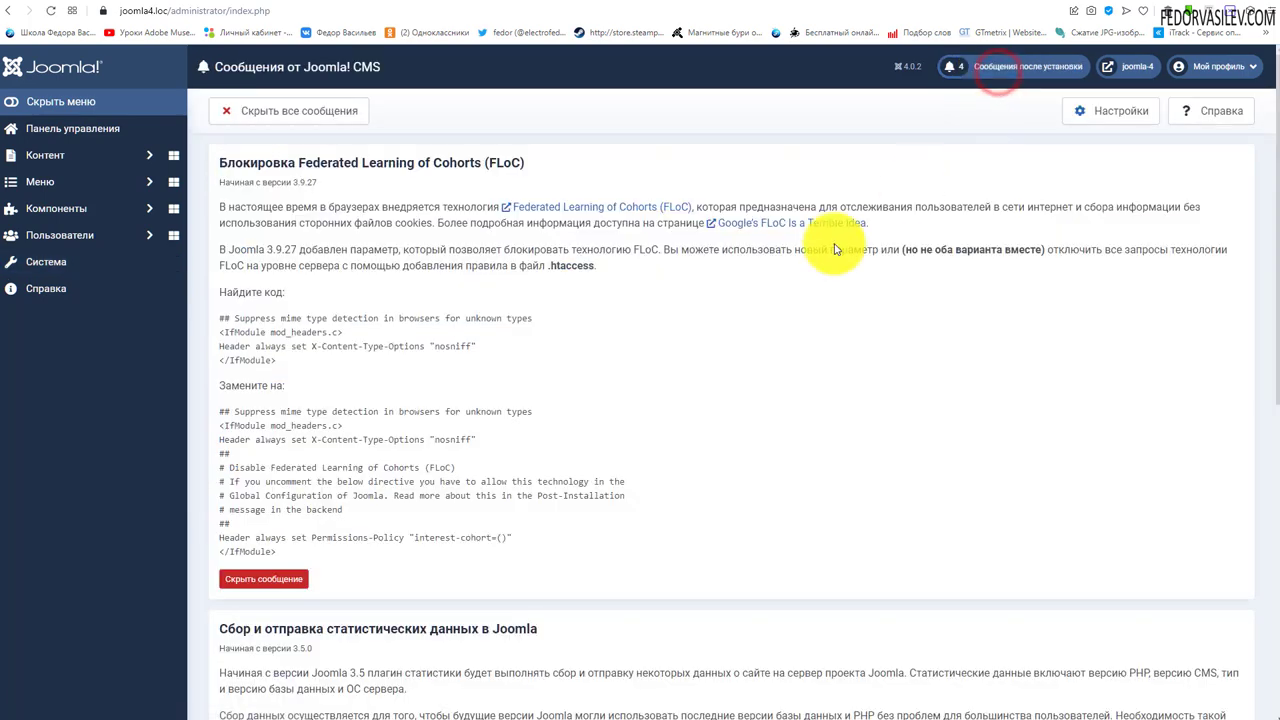
{"action": "left_click", "coordinate": [9, 12]}
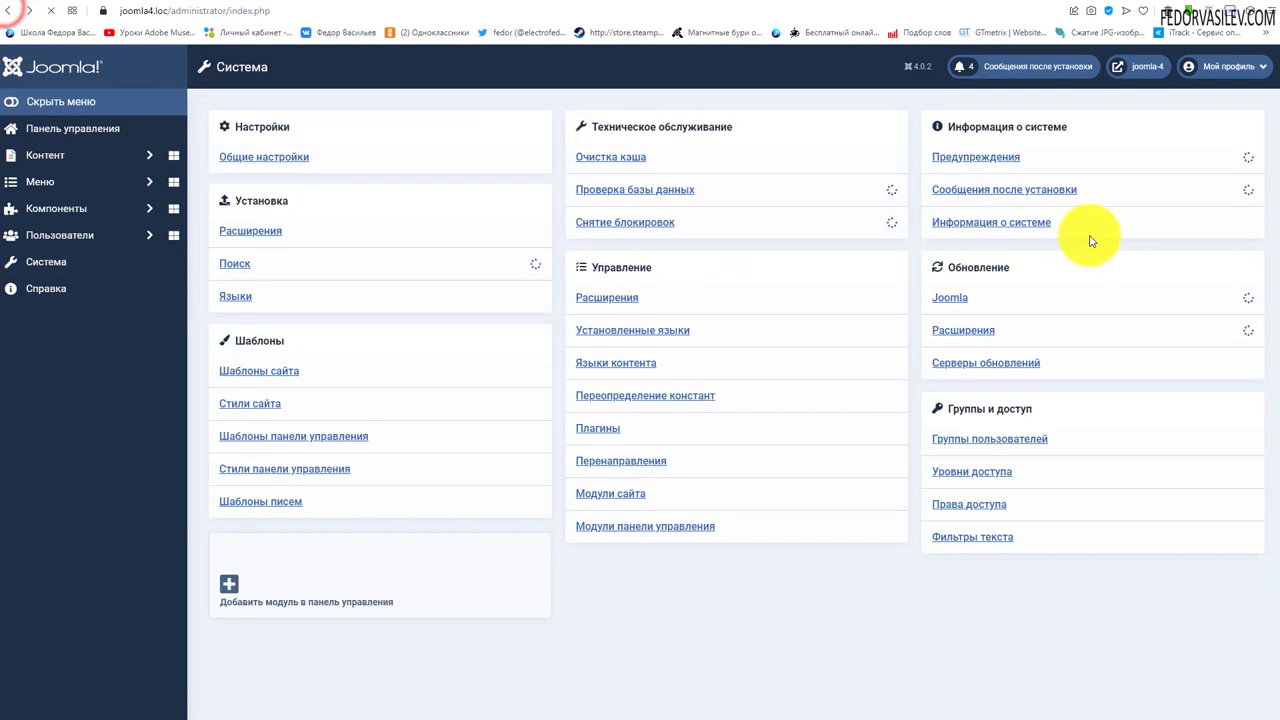
- Open the post-installation messages from the System overview and read through them, from FLoC blocking to two-factor authentication
{"action": "left_click", "coordinate": [1040, 189]}
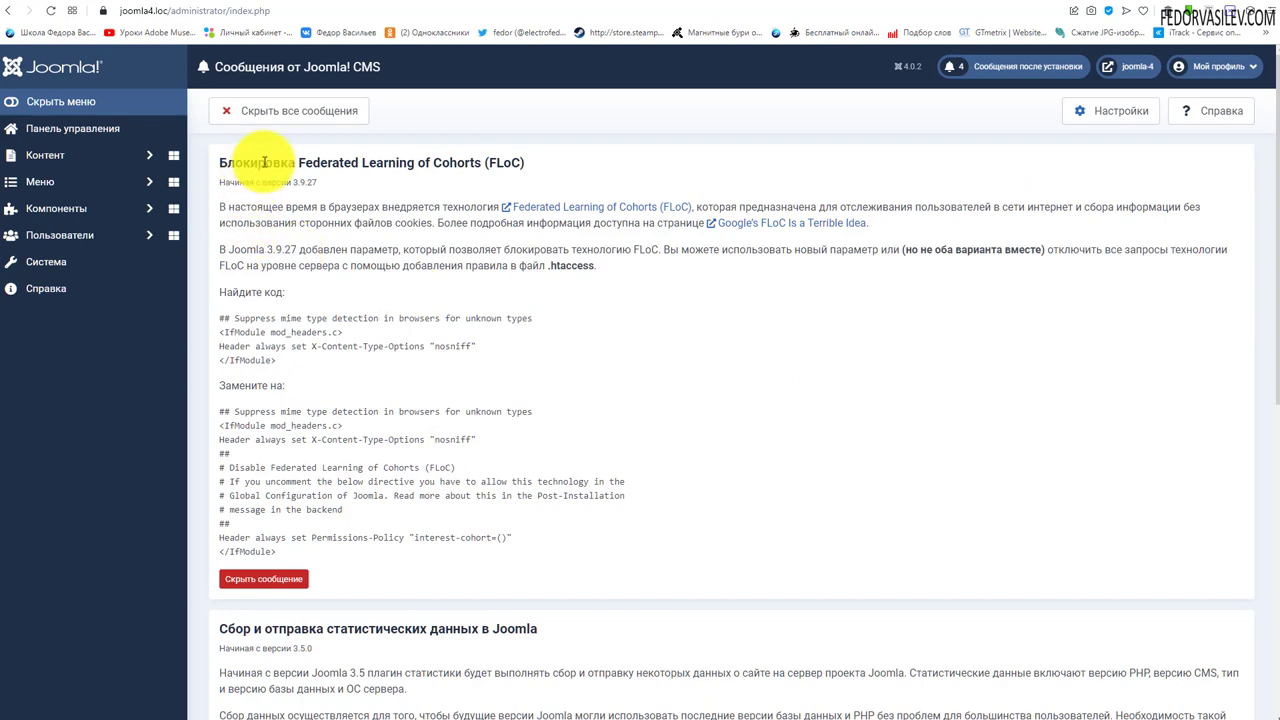
{"action": "left_click_drag", "start_coordinate": [263, 162], "coordinate": [552, 500]}
{"action": "left_click", "coordinate": [552, 500]}
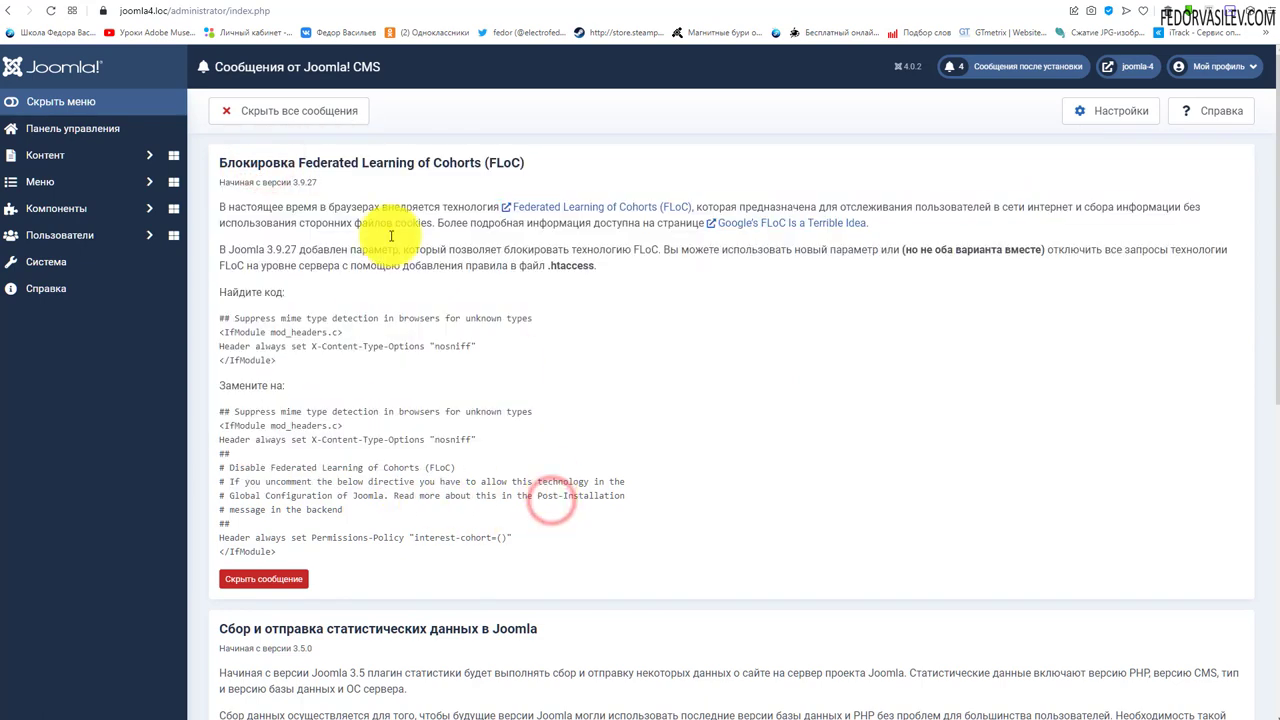
{"action": "left_click_drag", "start_coordinate": [520, 161], "coordinate": [242, 163]}
{"action": "left_click", "coordinate": [365, 211]}
{"action": "scroll", "coordinate": [393, 383], "scroll_direction": "down", "scroll_amount": 5}
{"action": "scroll", "coordinate": [393, 383], "scroll_direction": "down", "scroll_amount": 2}
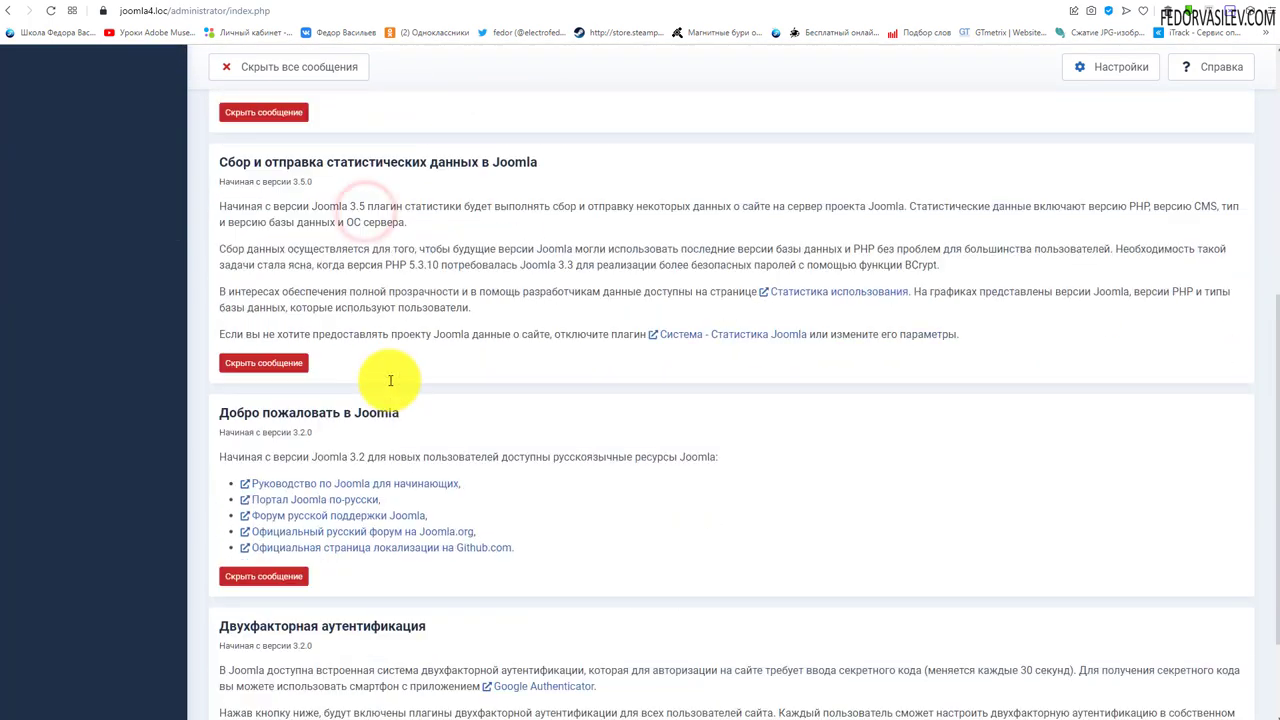
{"action": "scroll", "coordinate": [355, 380], "scroll_direction": "down", "scroll_amount": 2}
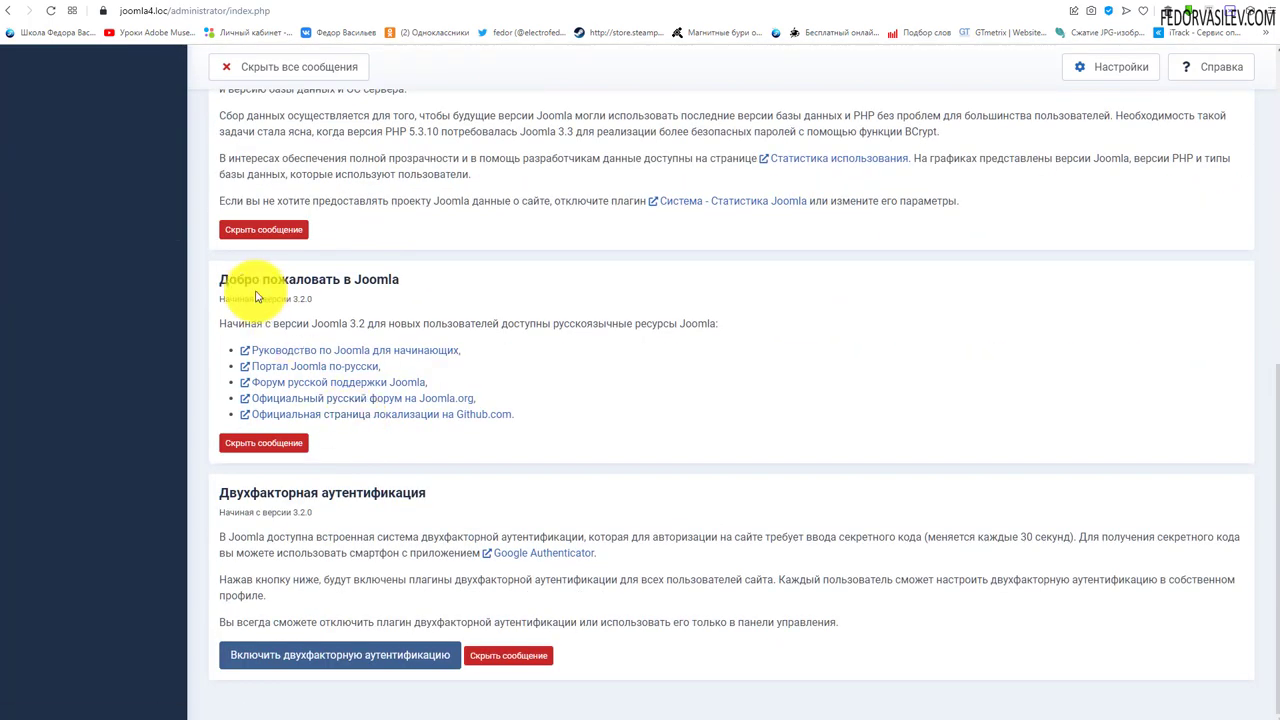
{"action": "scroll", "coordinate": [429, 534], "scroll_direction": "up", "scroll_amount": 3}
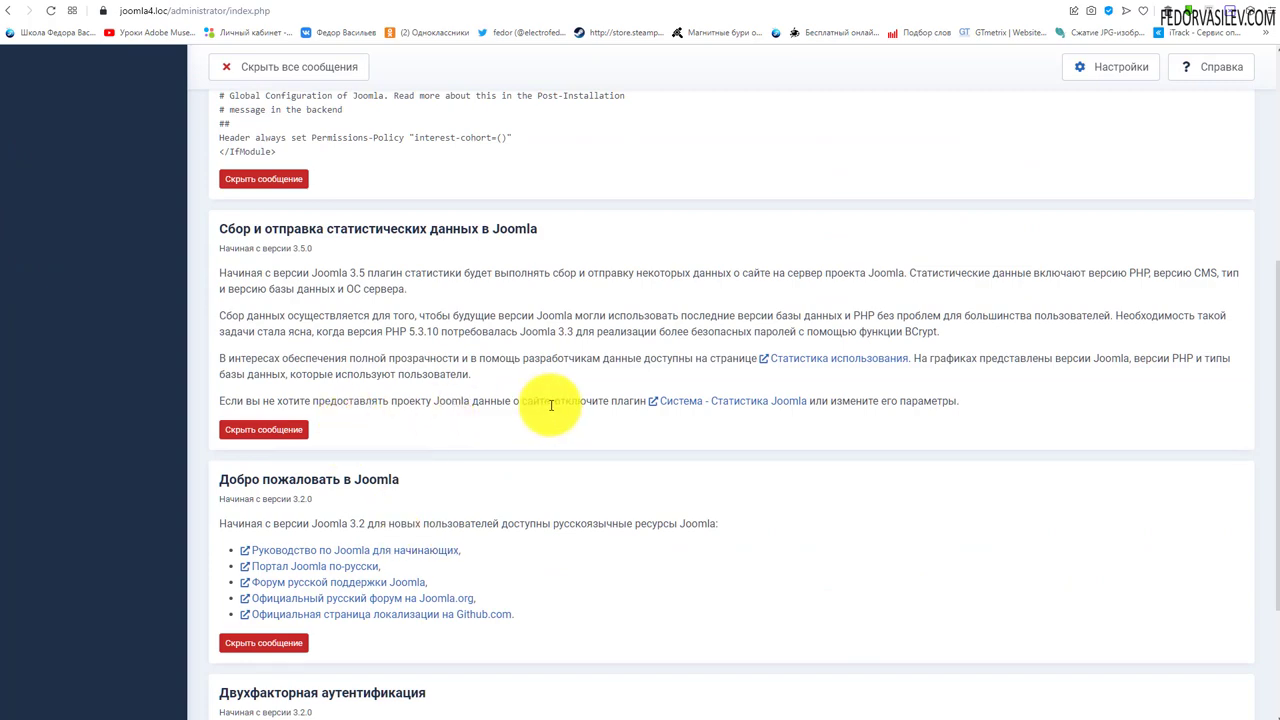
{"action": "scroll", "coordinate": [590, 415], "scroll_direction": "up", "scroll_amount": 6}
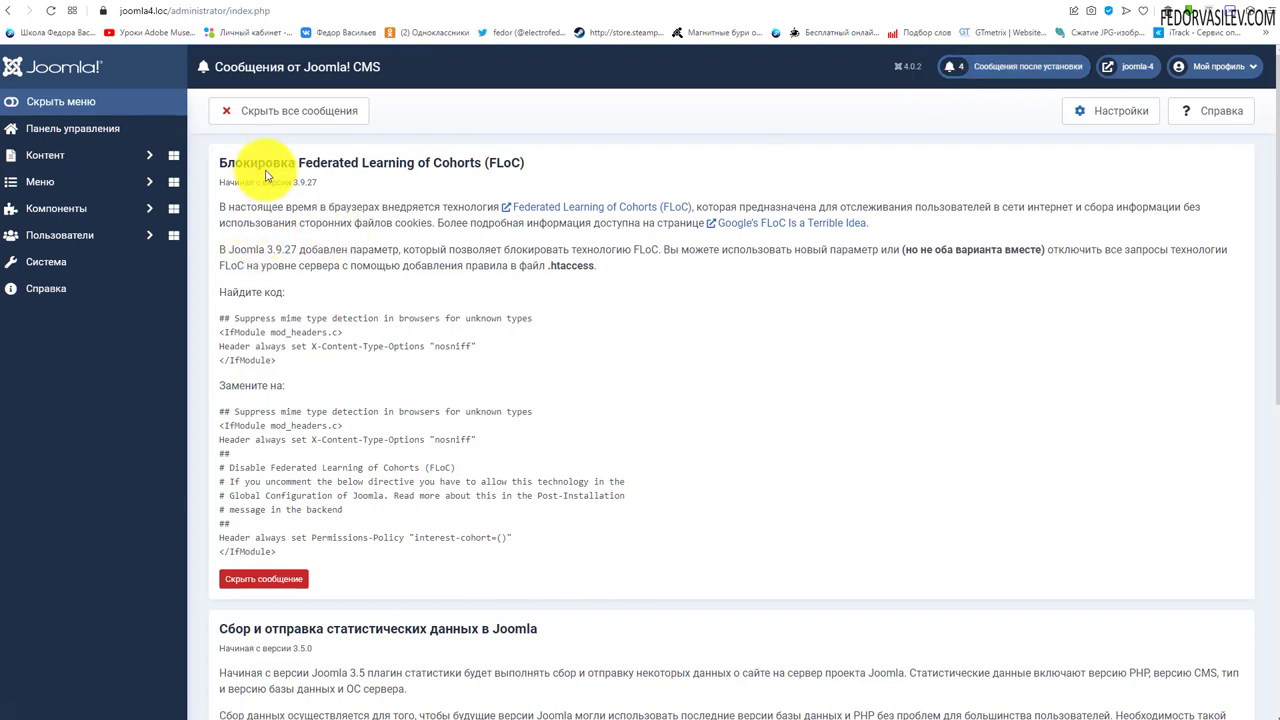
- Hide all post-installation messages and return to the System overview
{"action": "left_click", "coordinate": [283, 113]}
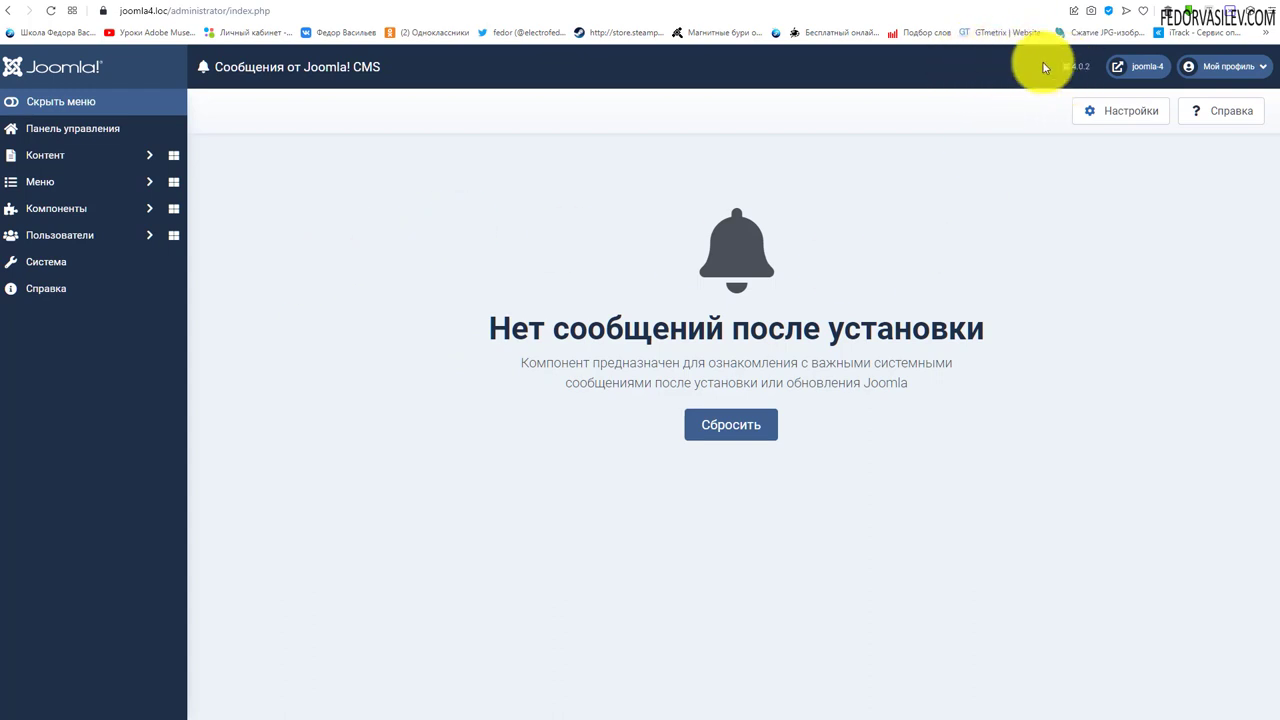
{"action": "key", "text": "alt+Left"}
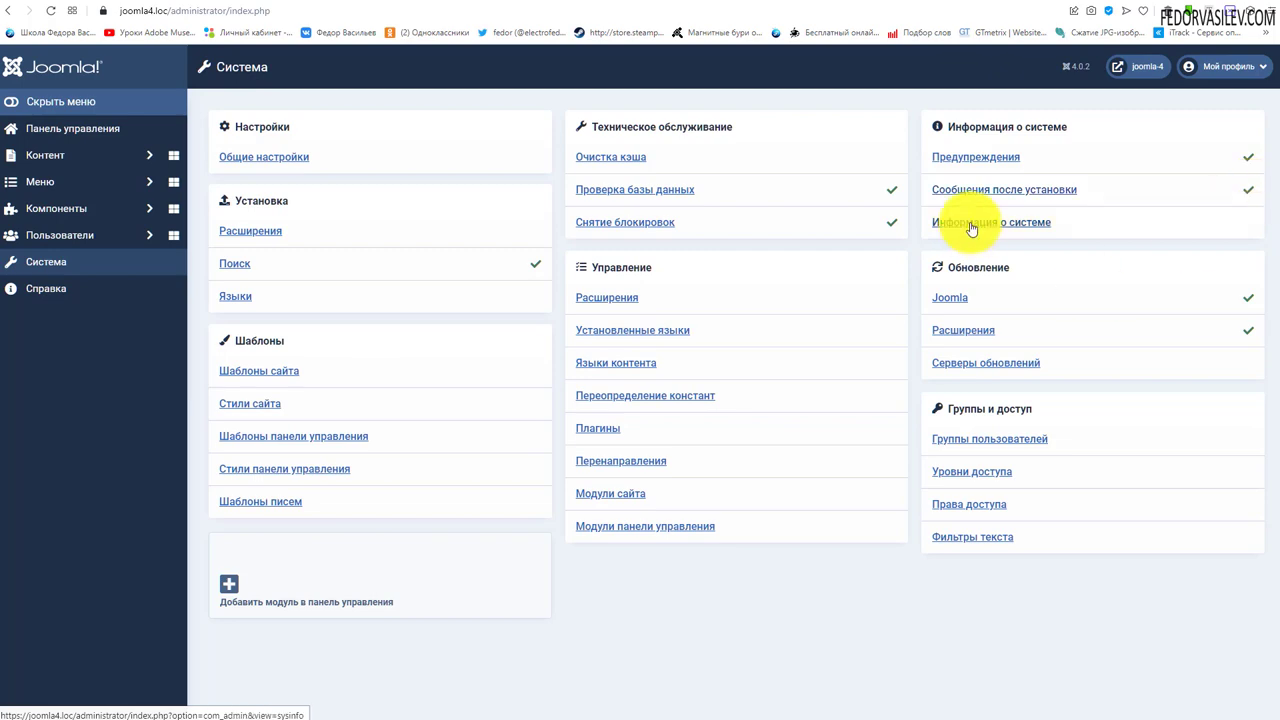
- Open the system information page and examine the full list of directory permissions
{"action": "left_click", "coordinate": [1017, 222]}
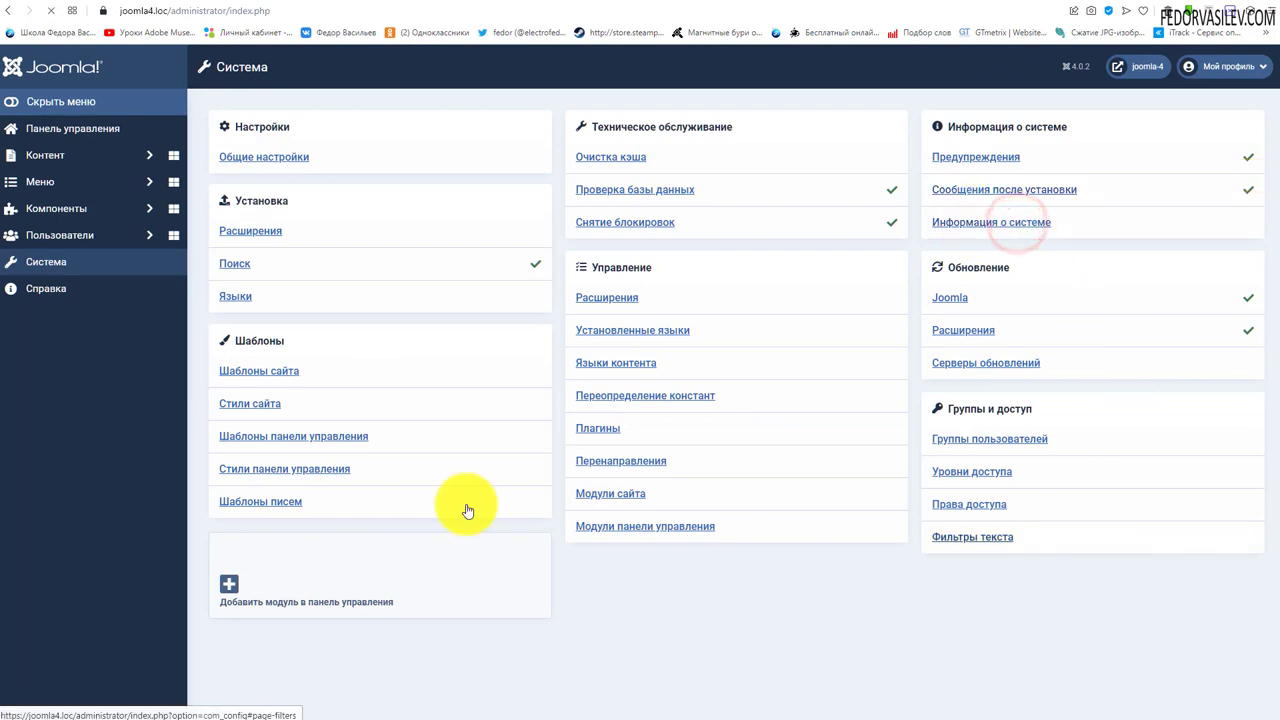
{"action": "left_click", "coordinate": [300, 158]}
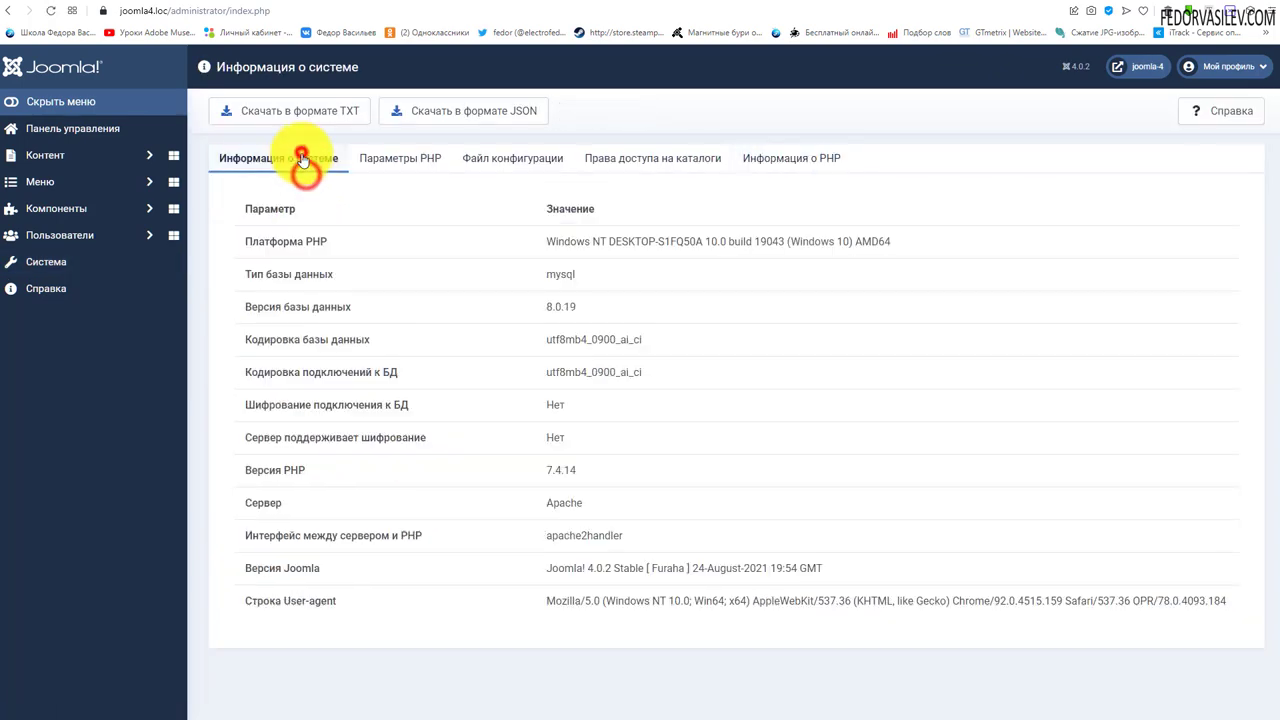
{"action": "left_click", "coordinate": [652, 160]}
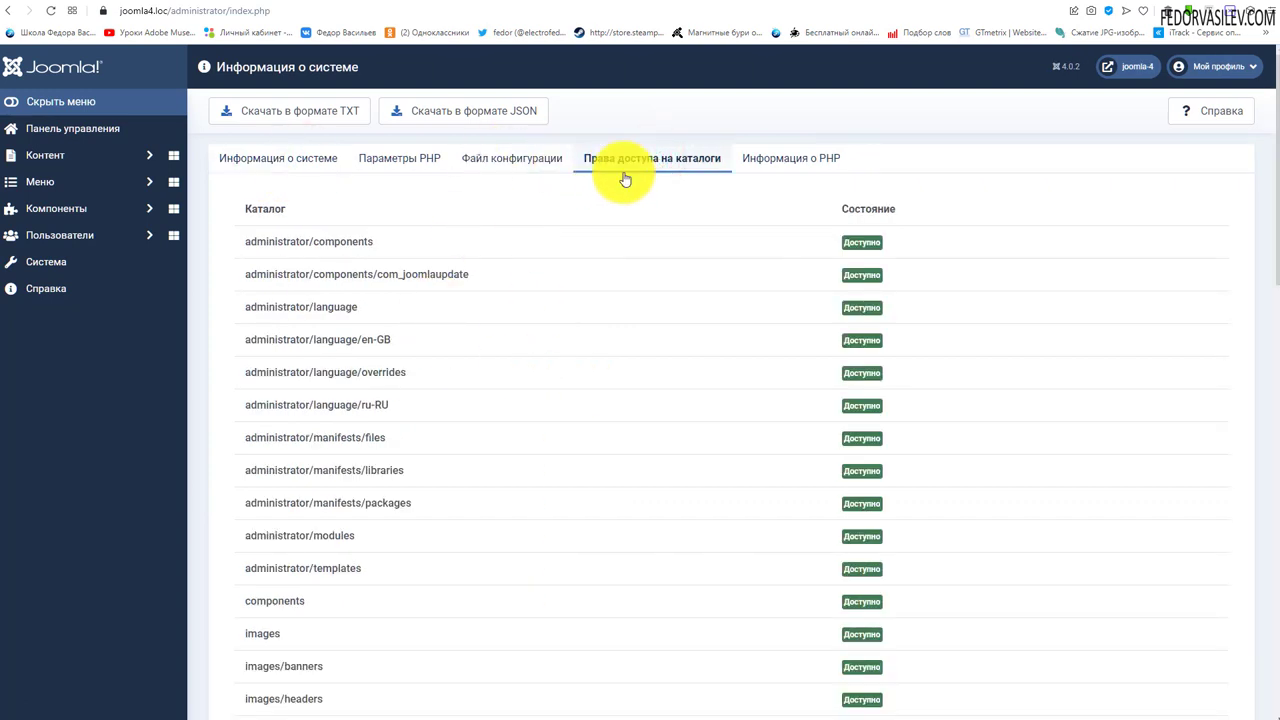
{"action": "scroll", "coordinate": [659, 312], "scroll_direction": "down", "scroll_amount": 12}
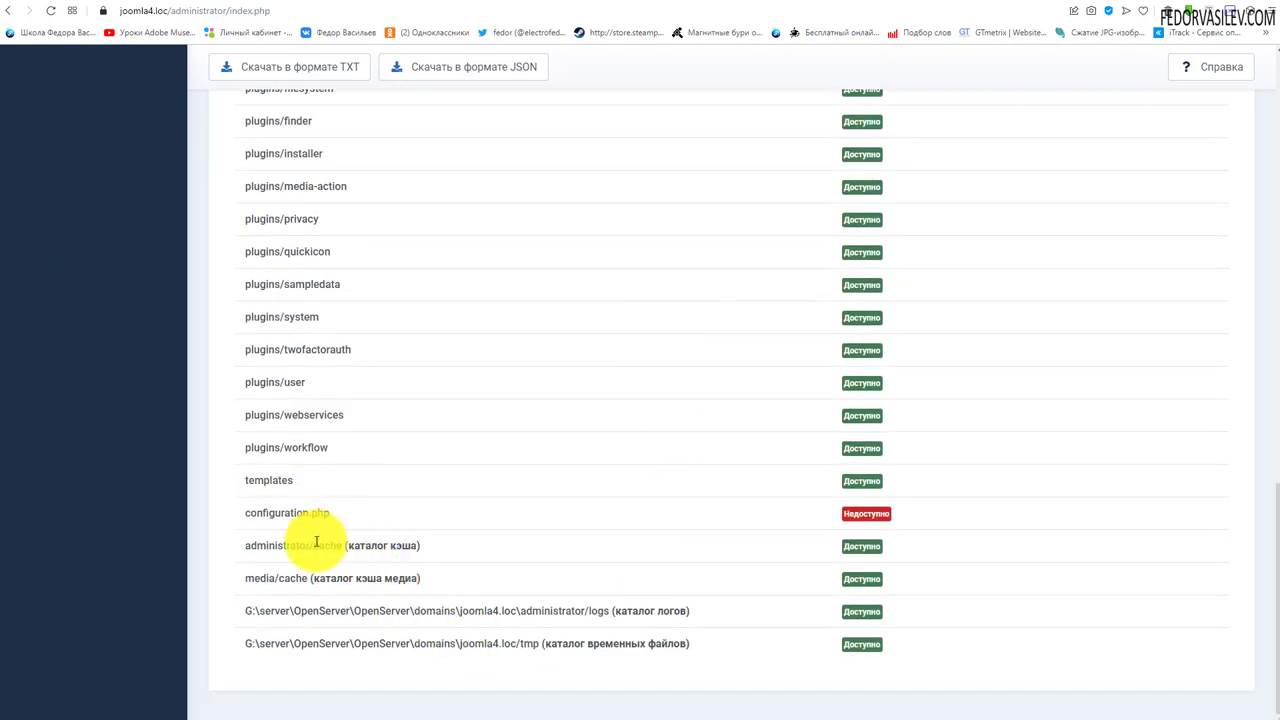
{"action": "scroll", "coordinate": [600, 500], "scroll_direction": "up", "scroll_amount": 12}
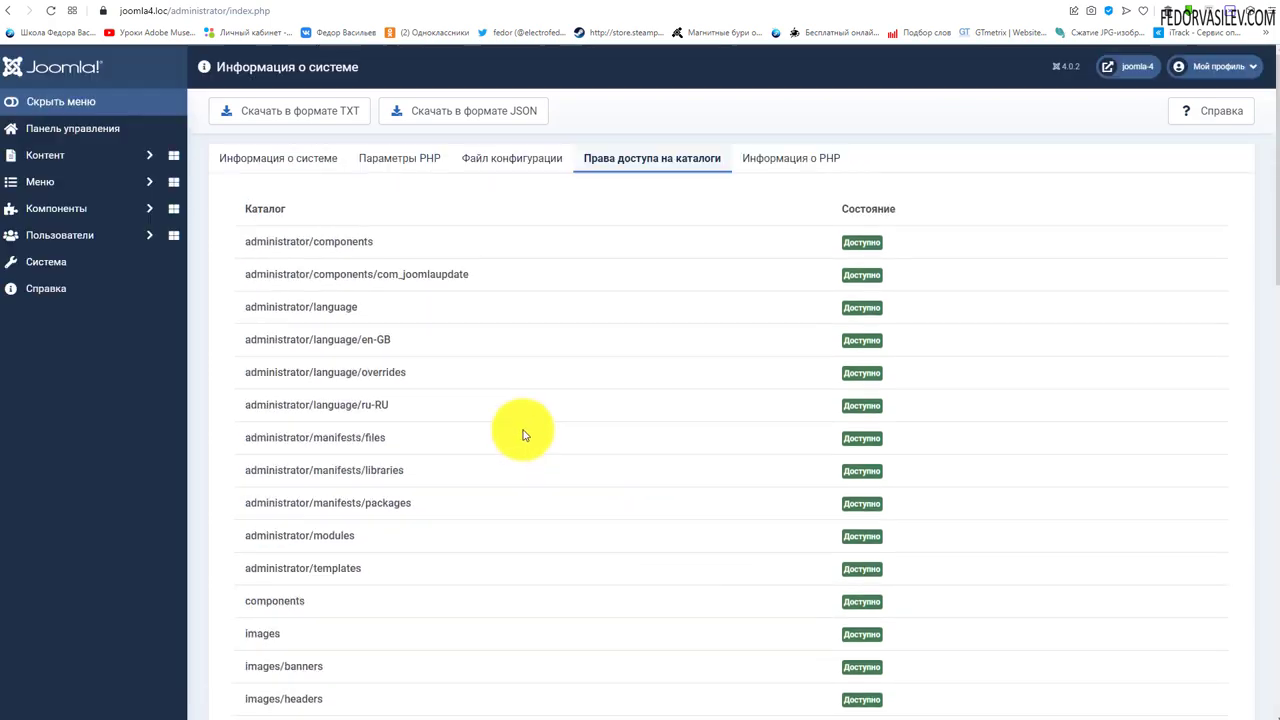
- Look over the configuration file and PHP settings, and examine the general system parameters such as database and PHP versions
{"action": "left_click", "coordinate": [480, 172]}
{"action": "left_click", "coordinate": [412, 165]}
{"action": "left_click", "coordinate": [280, 163]}
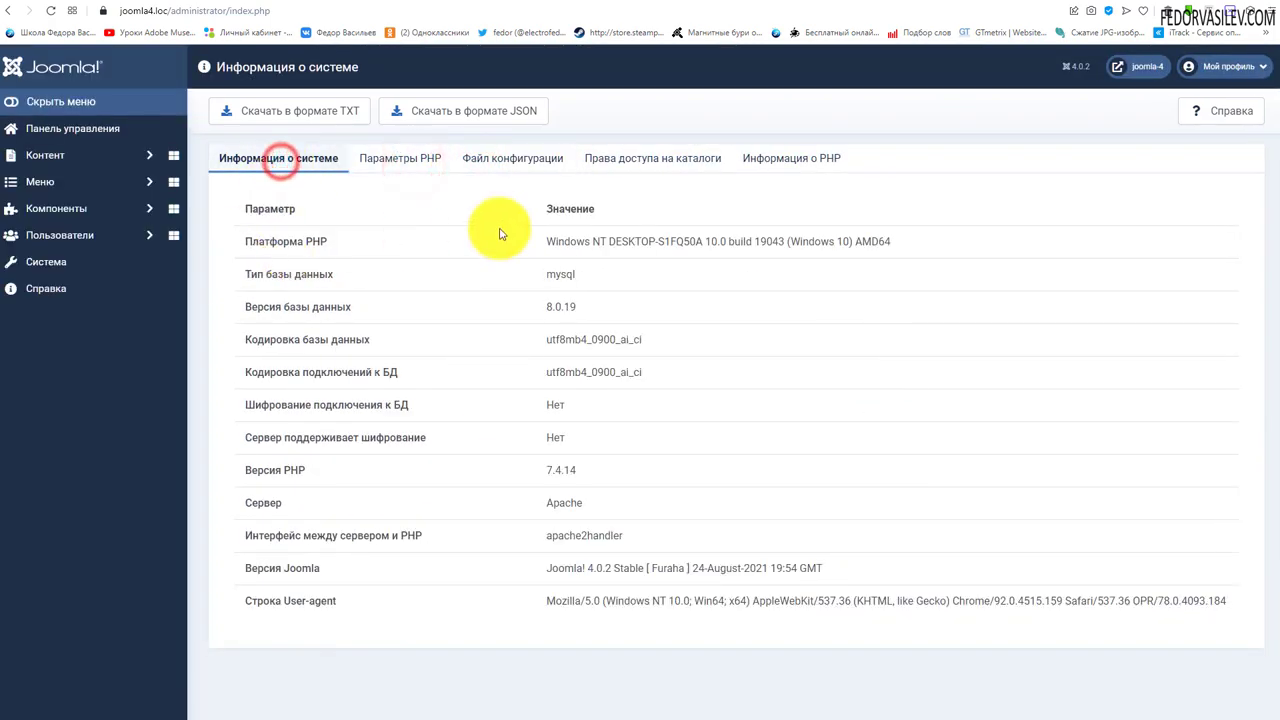
{"action": "left_click_drag", "start_coordinate": [306, 241], "coordinate": [530, 536]}
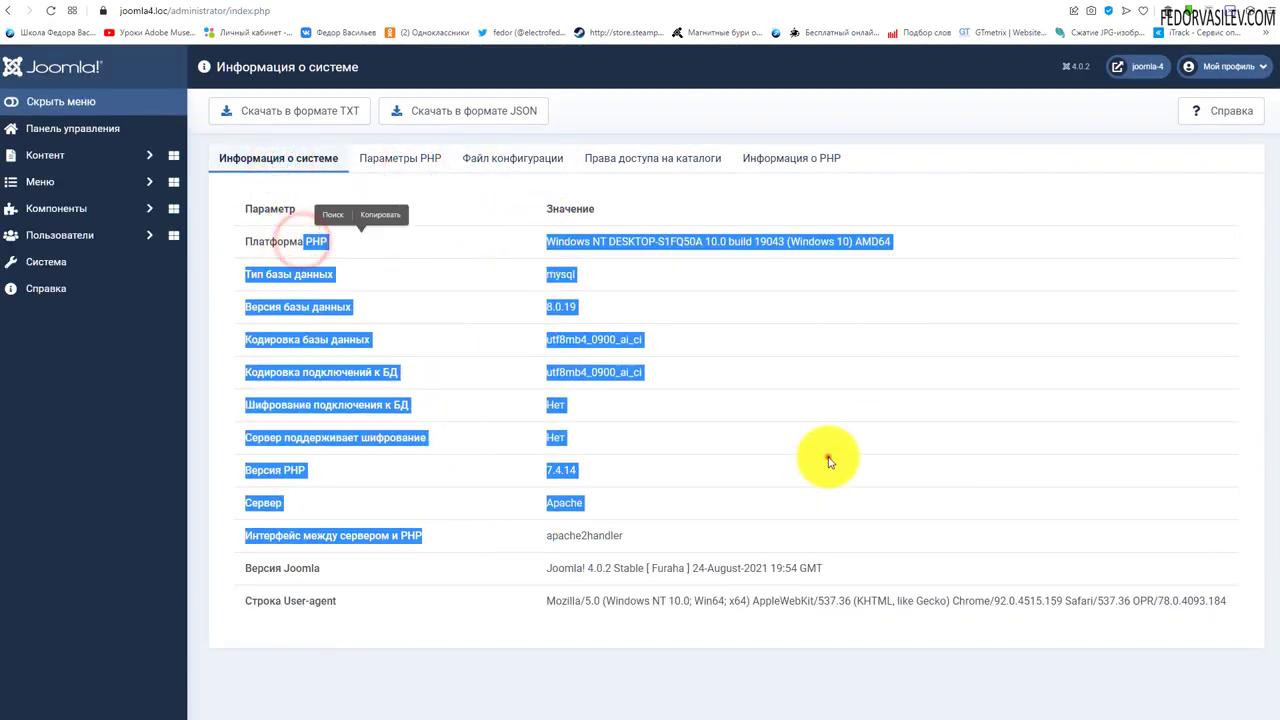
{"action": "left_click", "coordinate": [828, 457]}
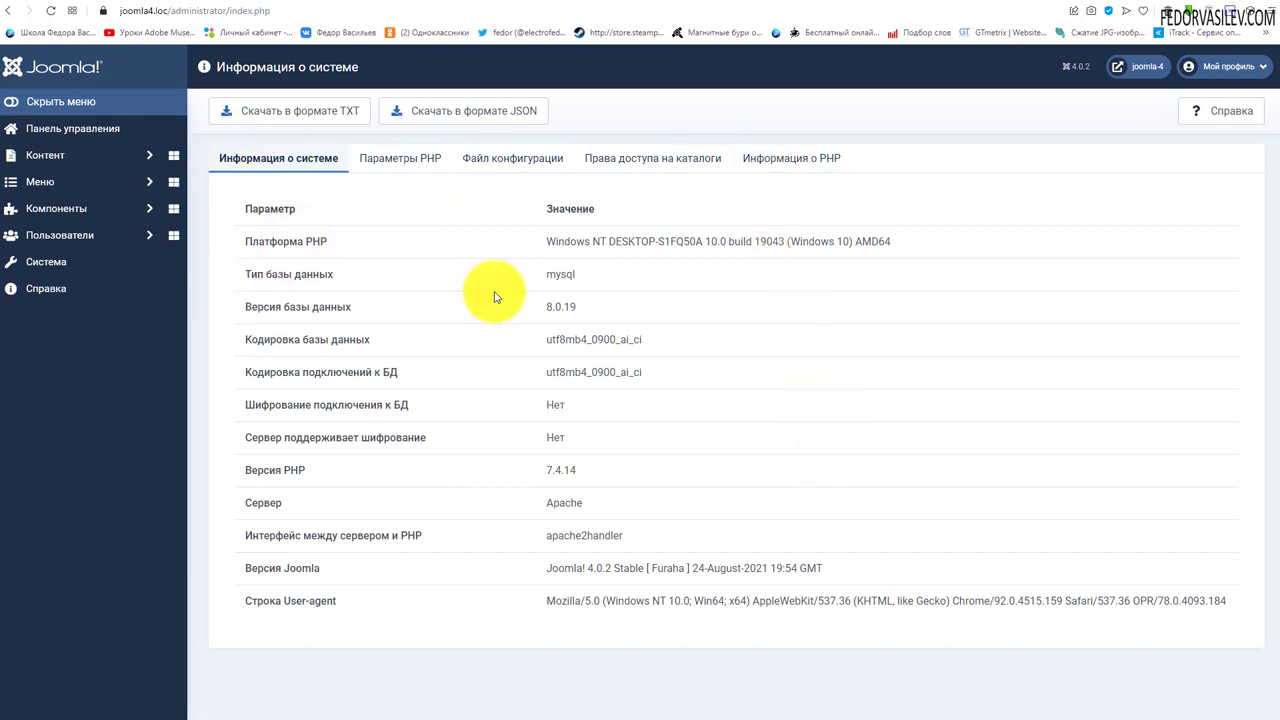
- Start downloading the system information in TXT format and cancel saving the file
{"action": "left_click", "coordinate": [346, 113]}
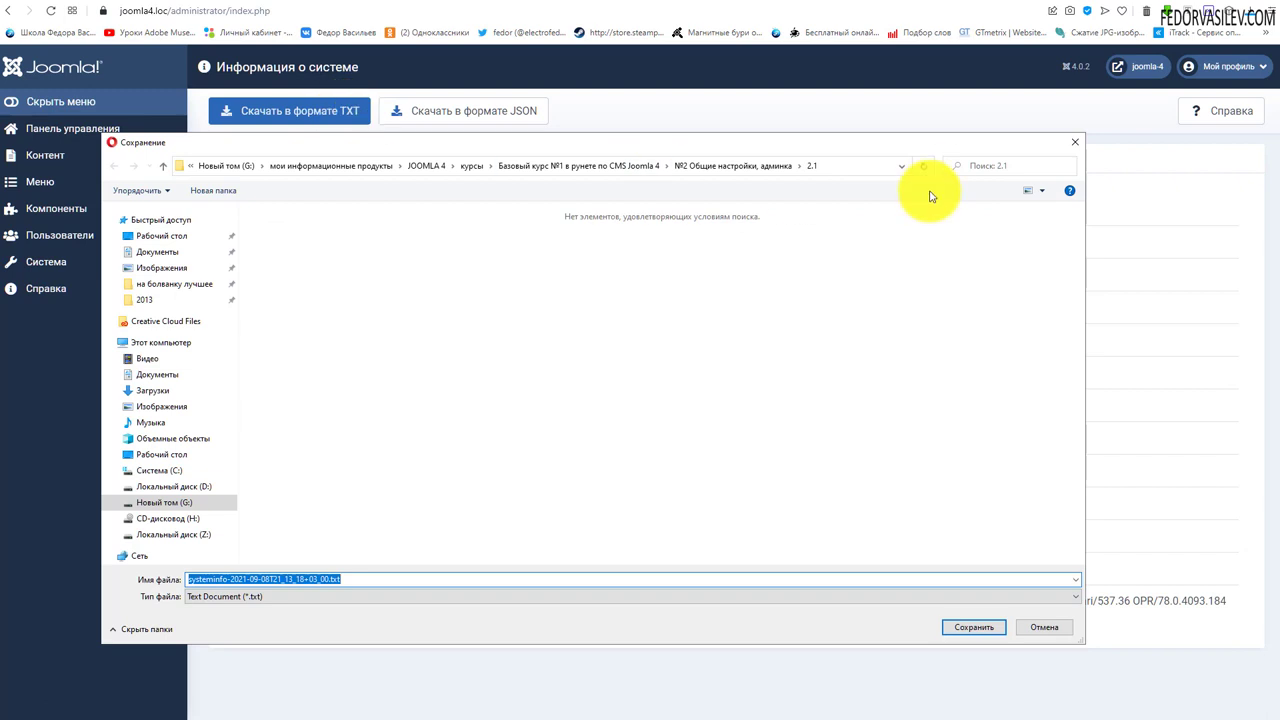
{"action": "left_click", "coordinate": [1070, 144]}
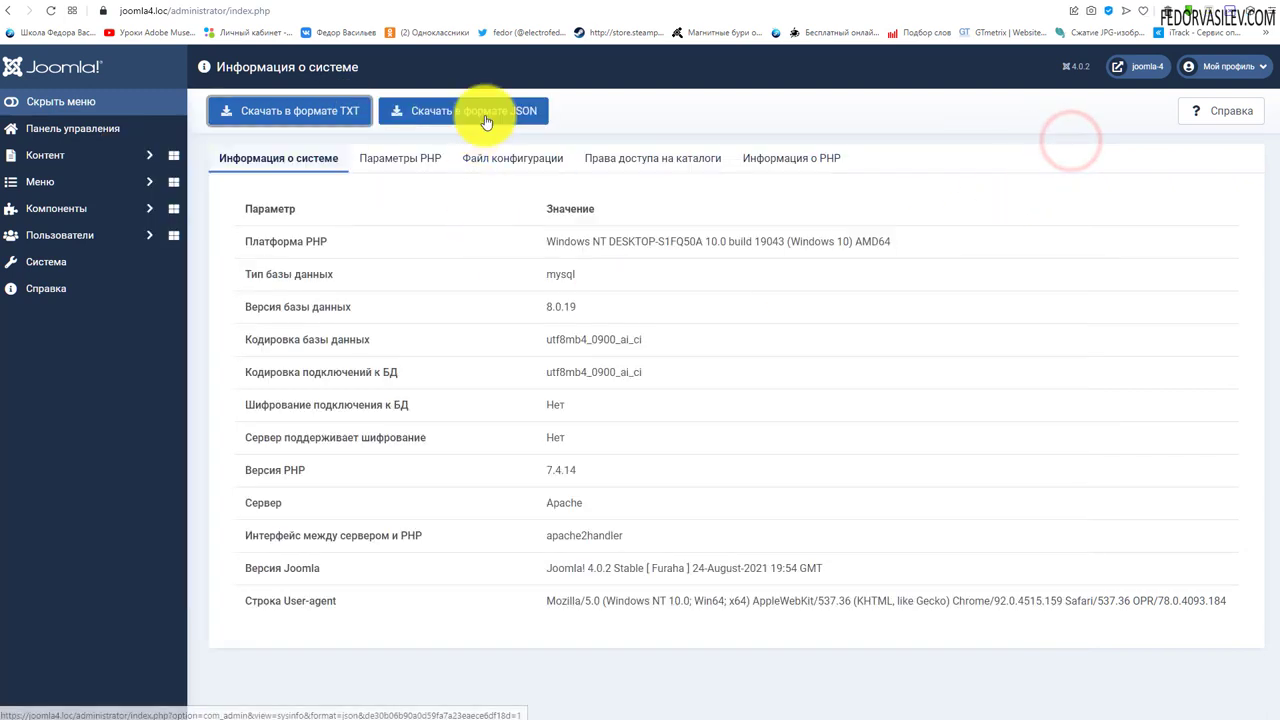
- Open the Joomla update page from the System overview and check for available updates
{"action": "left_click", "coordinate": [114, 260]}
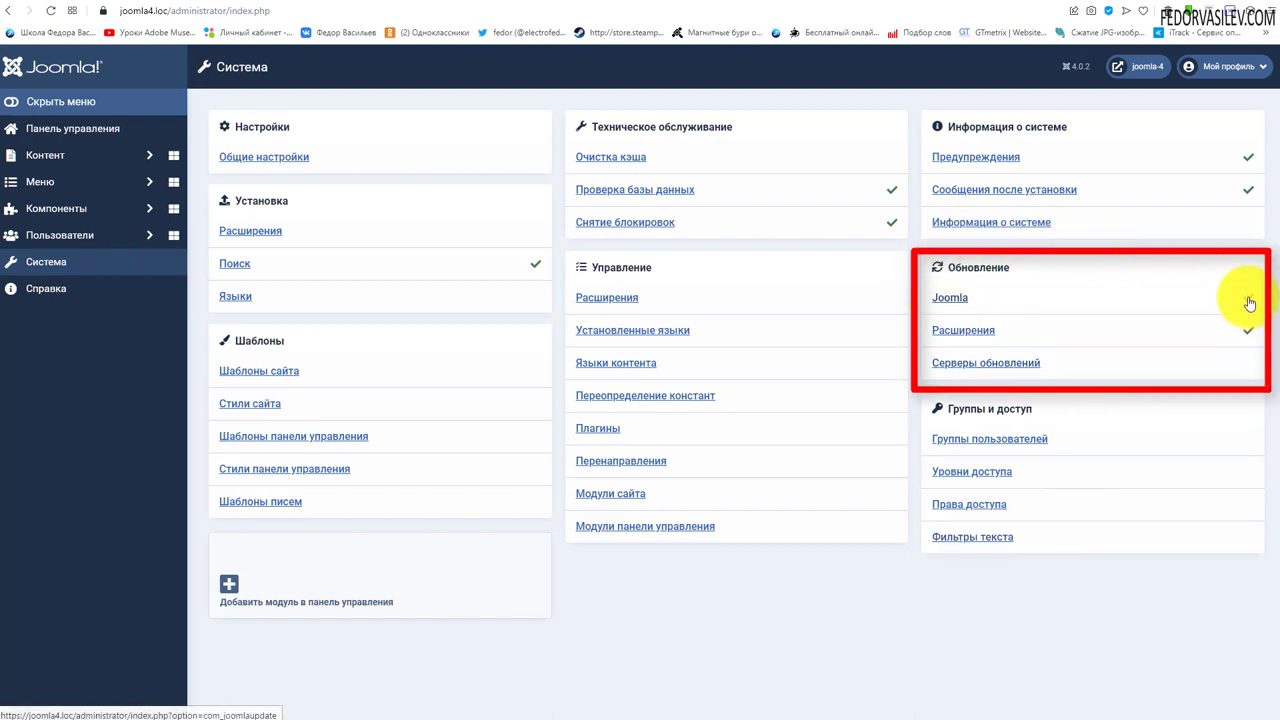
{"action": "left_click", "coordinate": [950, 298]}
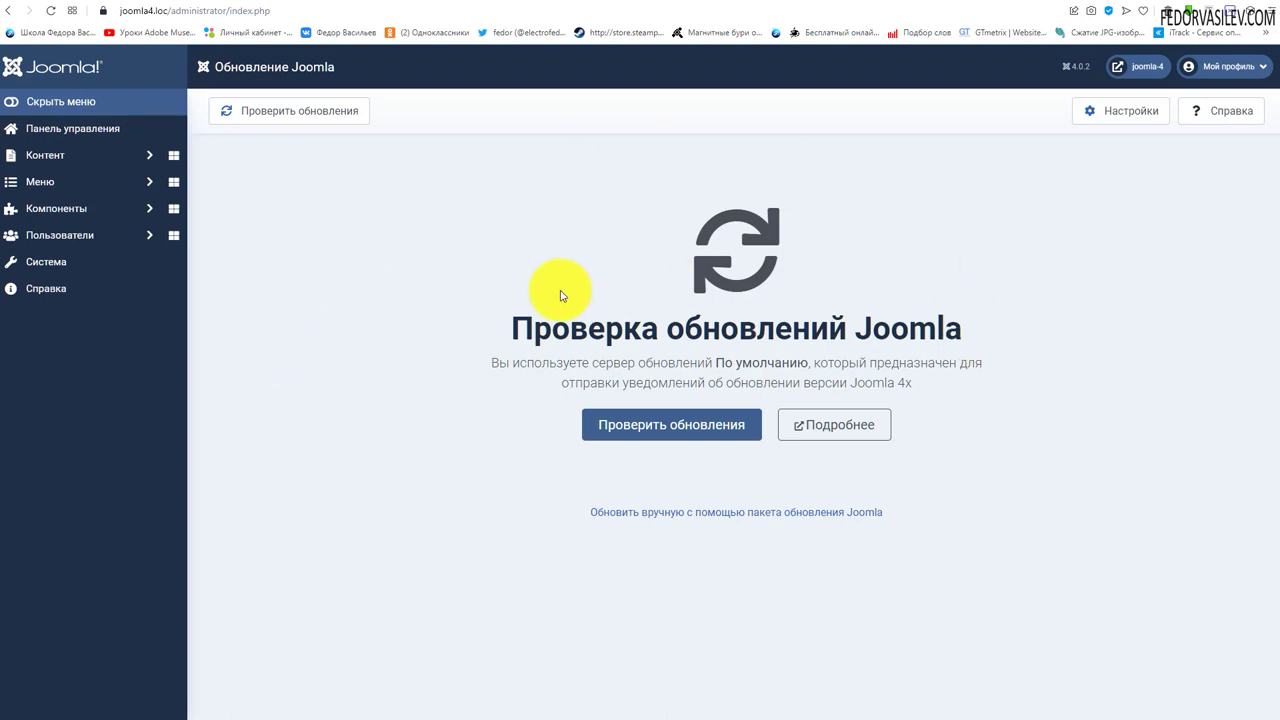
{"action": "left_click", "coordinate": [280, 114]}
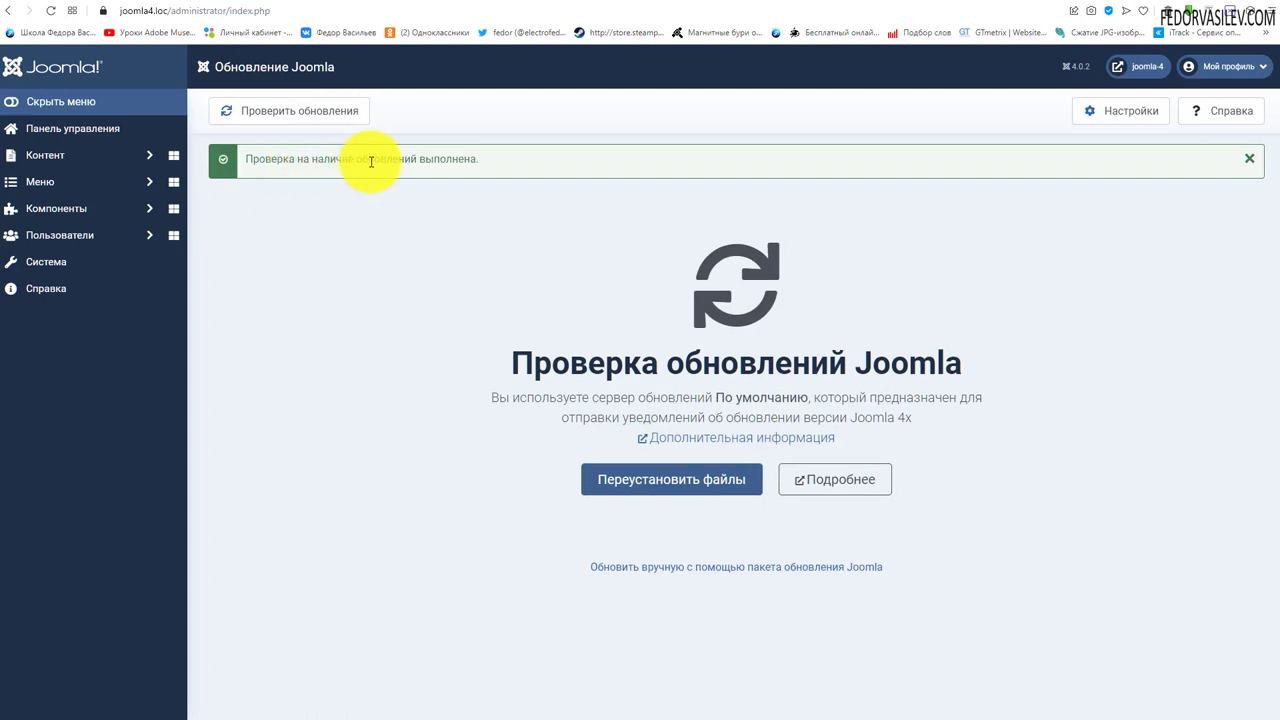
{"action": "left_click_drag", "start_coordinate": [398, 157], "coordinate": [470, 158]}
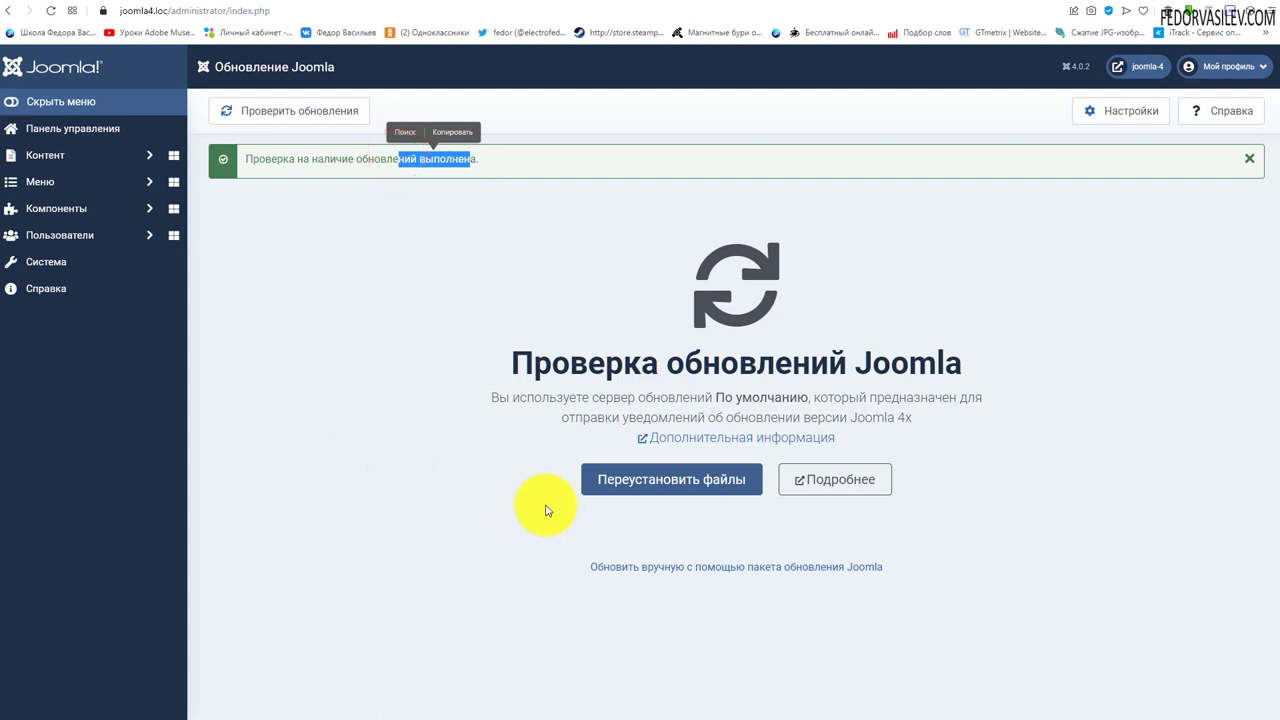
{"action": "left_click", "coordinate": [840, 482]}
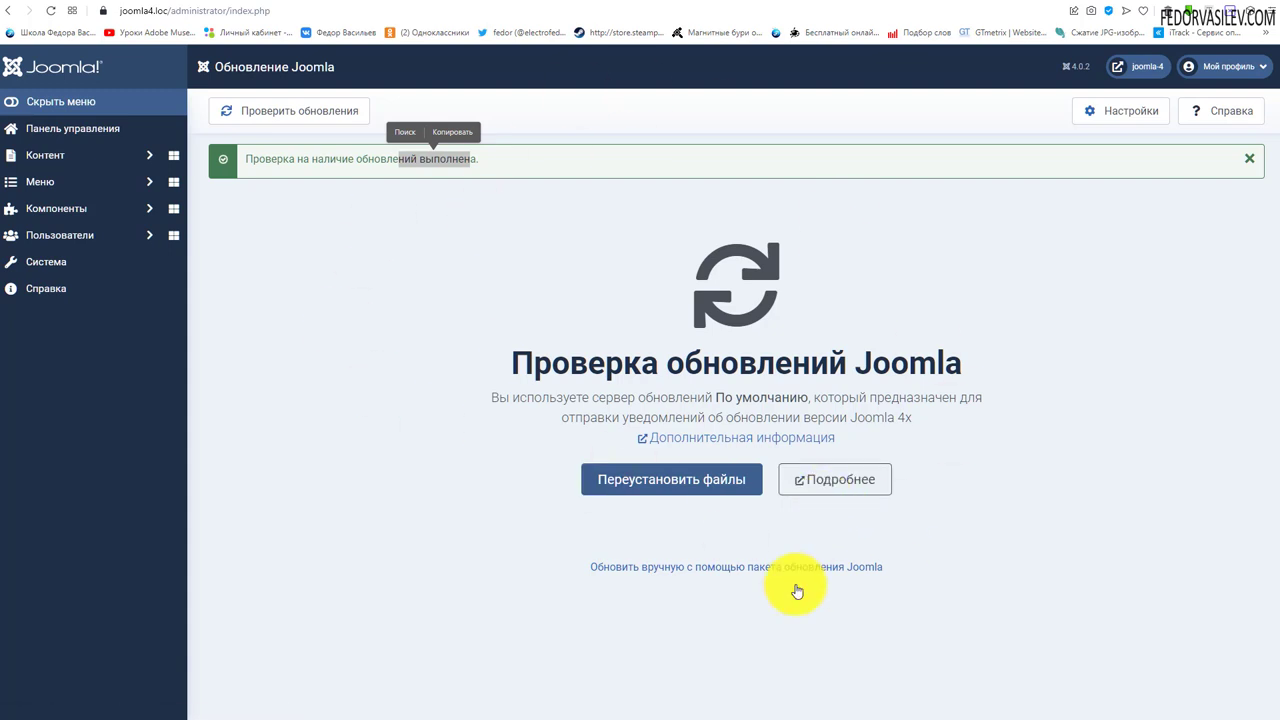
- Reinstall the Joomla core files from the update page and read the update status
{"action": "left_click", "coordinate": [605, 488]}
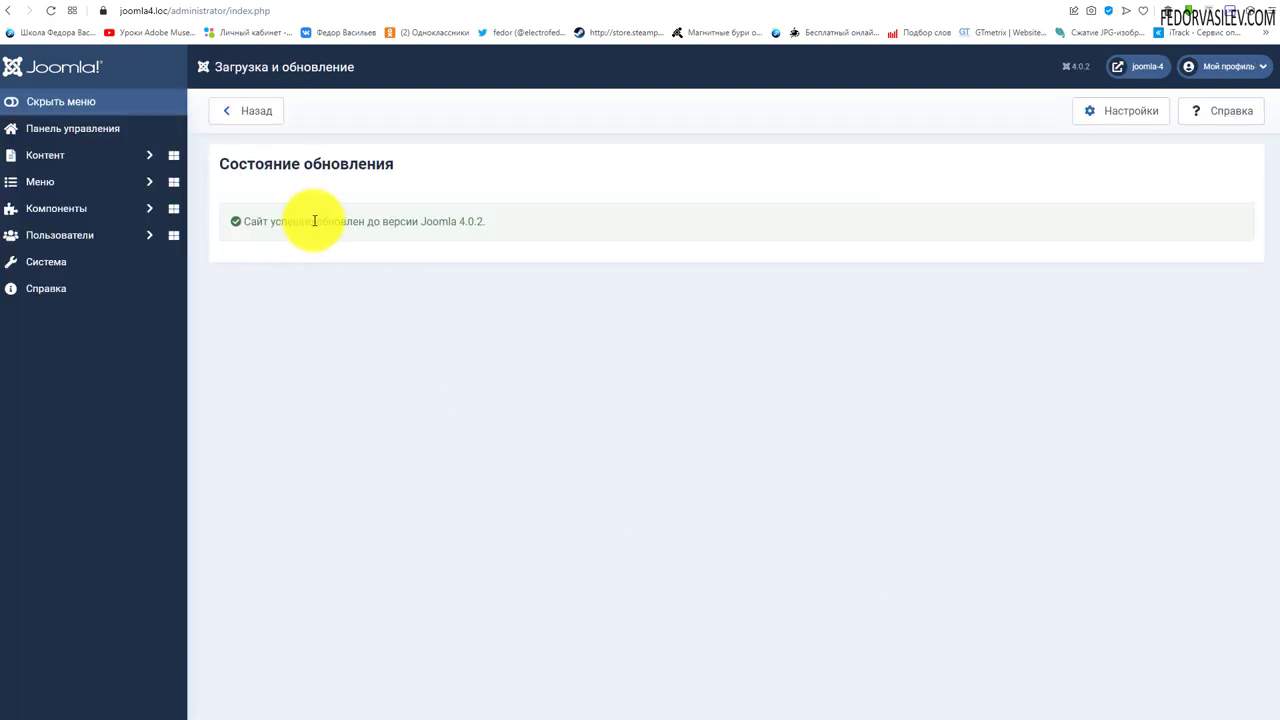
{"action": "left_click_drag", "start_coordinate": [316, 221], "coordinate": [478, 219]}
{"action": "left_click", "coordinate": [448, 232]}
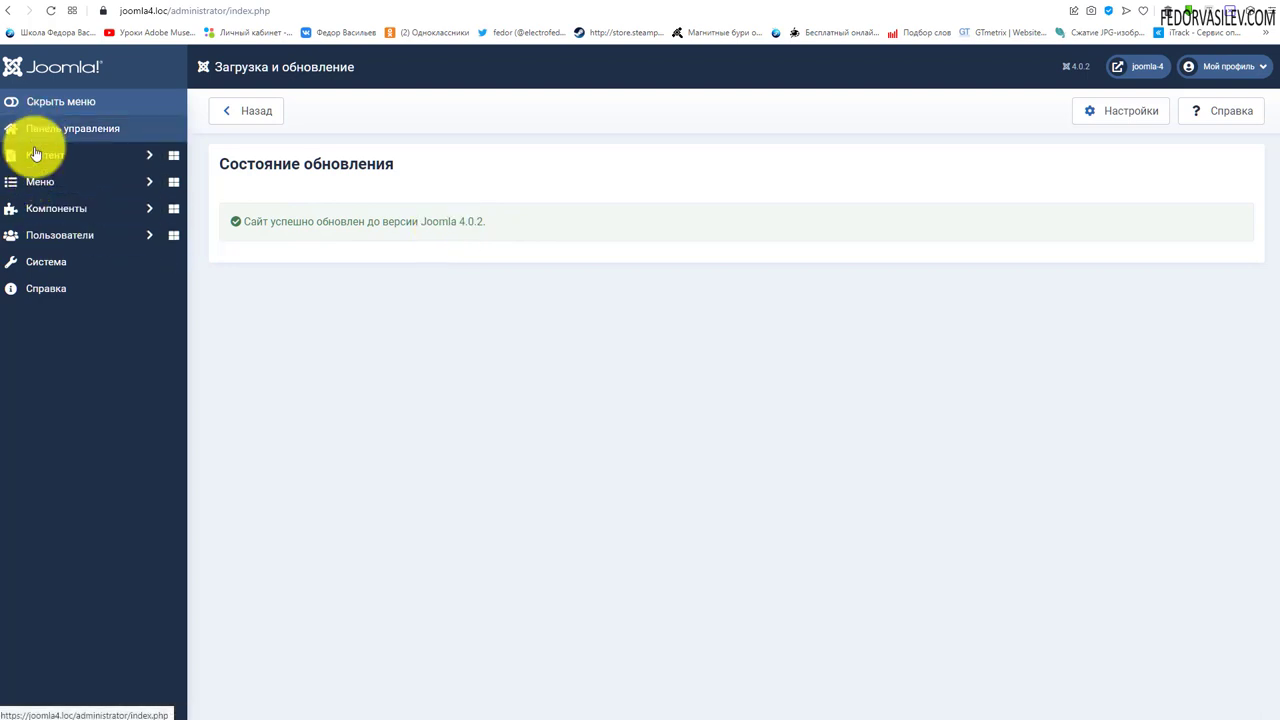
- Reopen the Joomla update page, look at the form for manual updating with a package file, and go back
{"action": "left_click", "coordinate": [36, 263]}
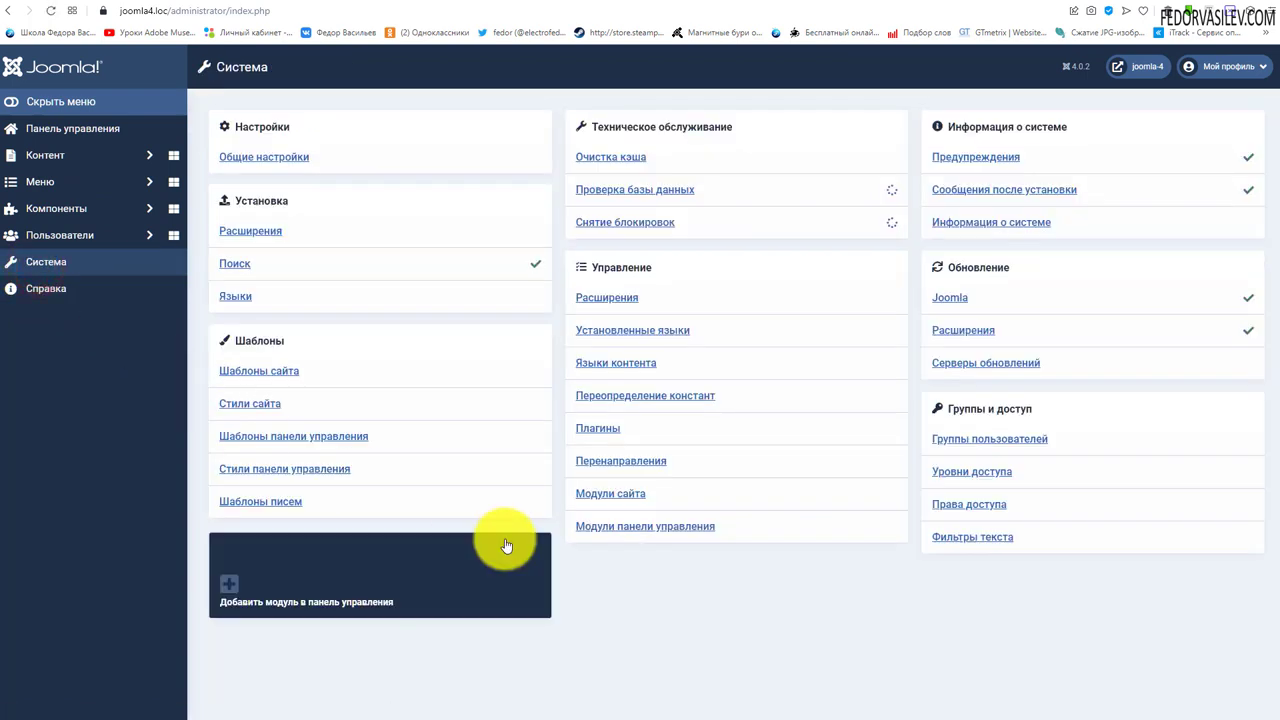
{"action": "left_click", "coordinate": [942, 297]}
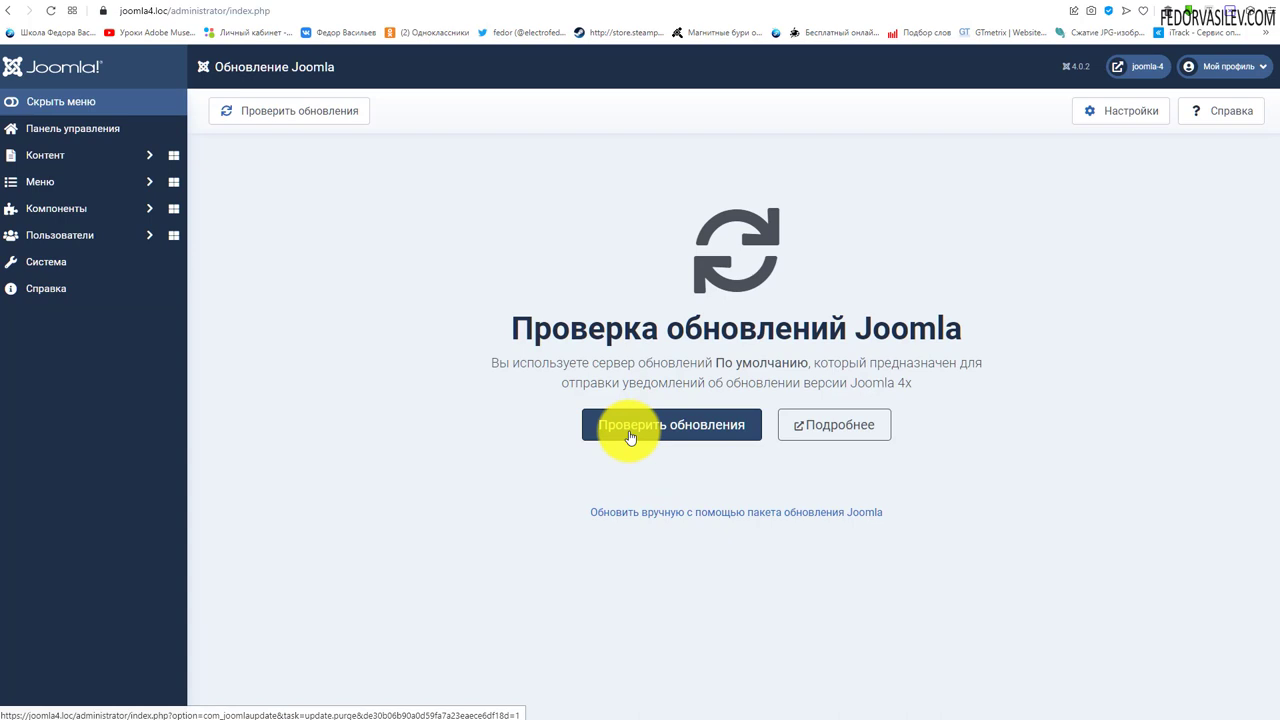
{"action": "left_click", "coordinate": [703, 518]}
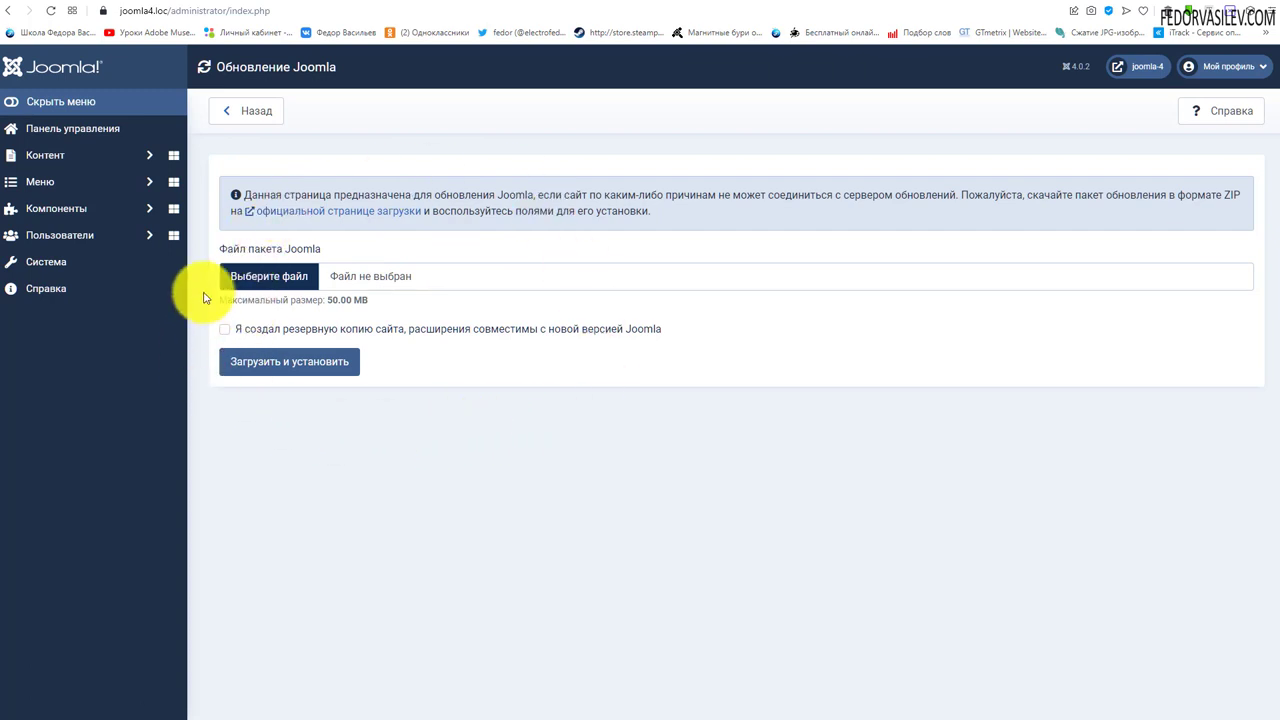
{"action": "left_click", "coordinate": [228, 112]}
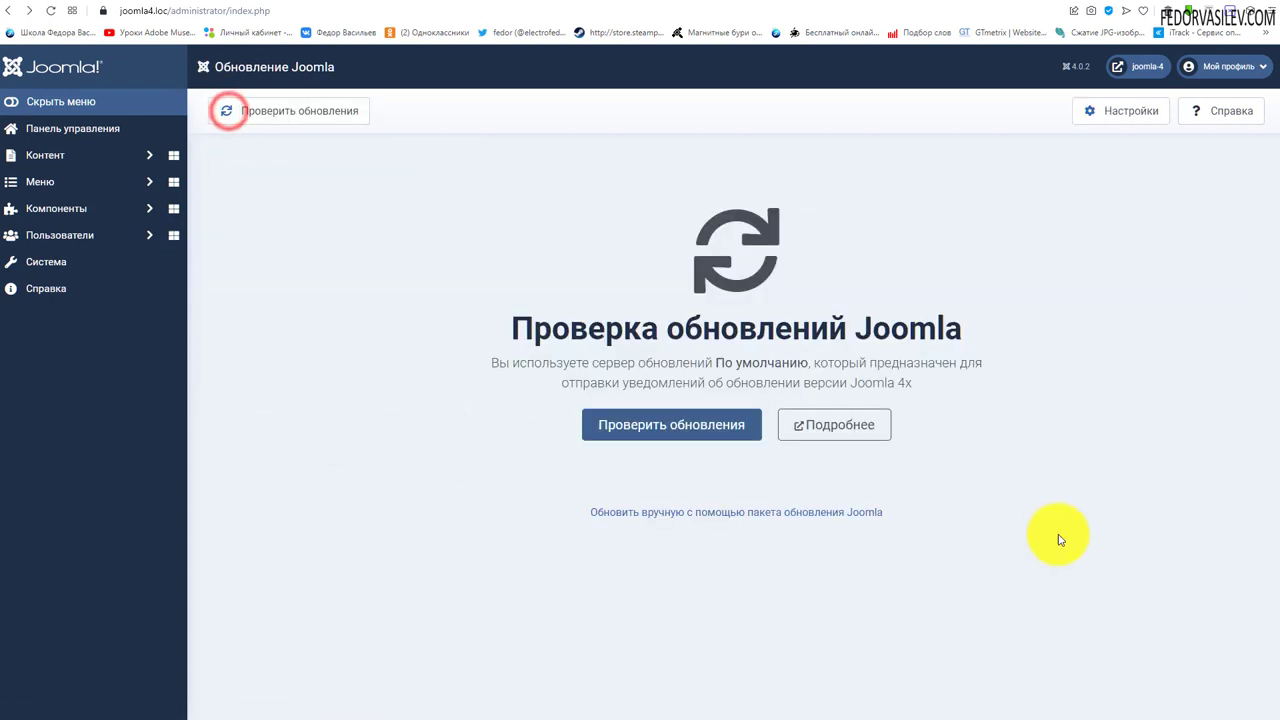
- Open the Joomla update settings and examine the update server option
{"action": "left_click", "coordinate": [1130, 110]}
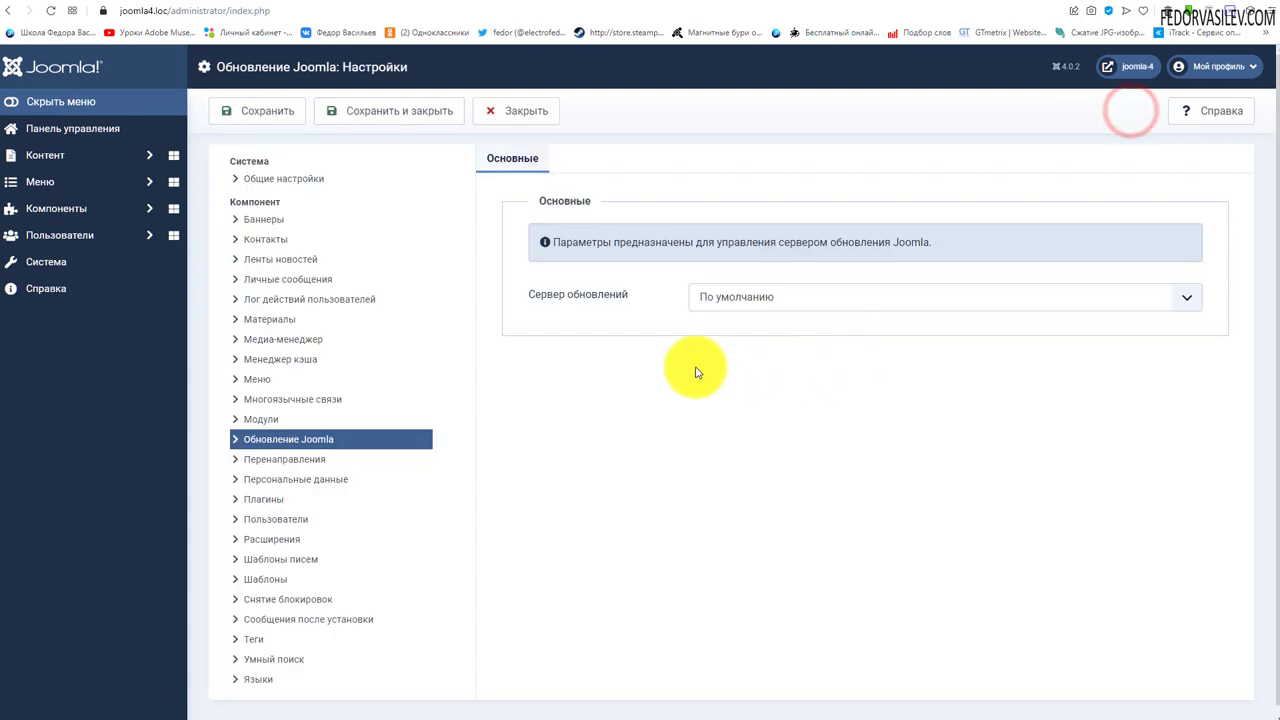
{"action": "left_click_drag", "start_coordinate": [540, 306], "coordinate": [614, 294]}
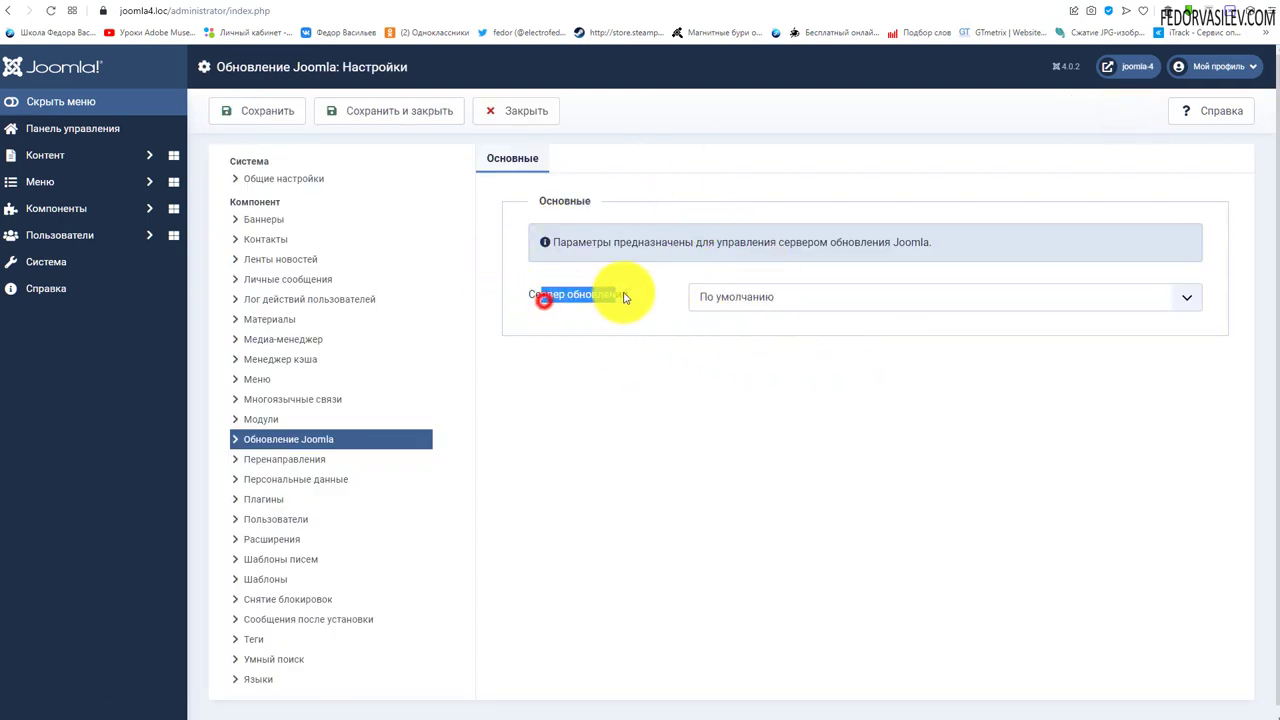
{"action": "left_click", "coordinate": [686, 337]}
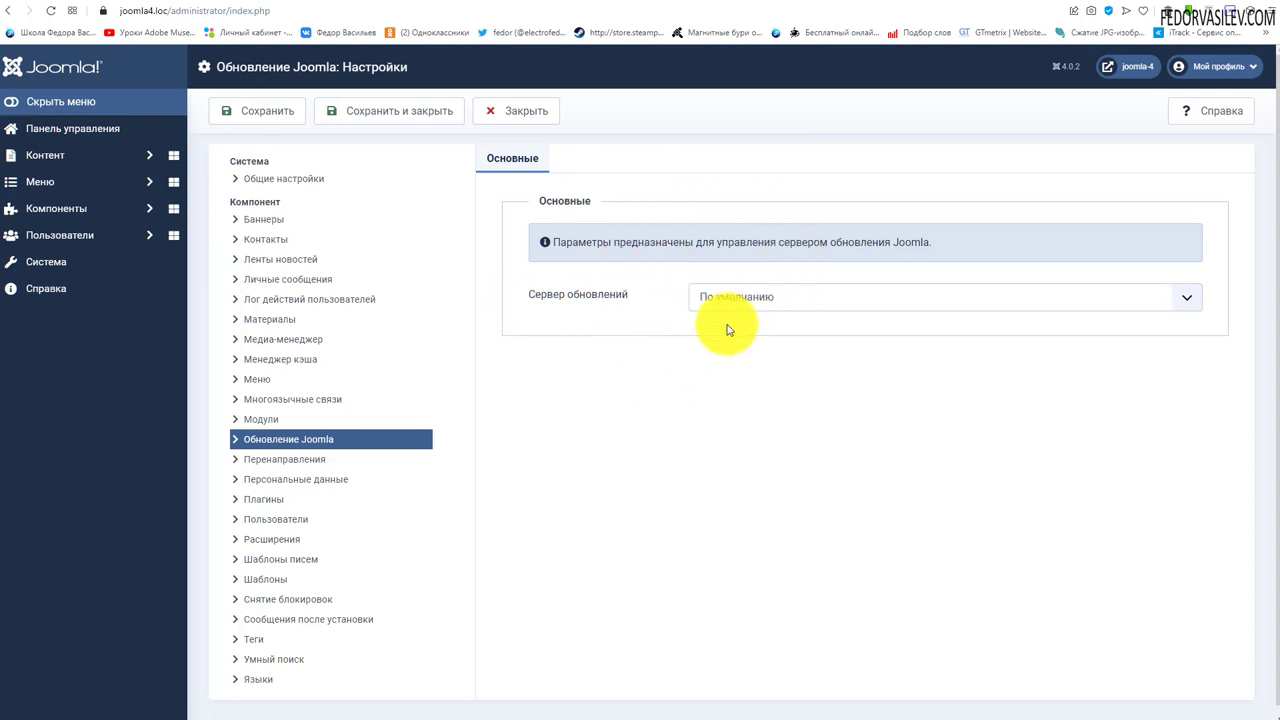
- View the update server choices, open the extension updates page from the System overview, and return to the overview
{"action": "left_click", "coordinate": [760, 306]}
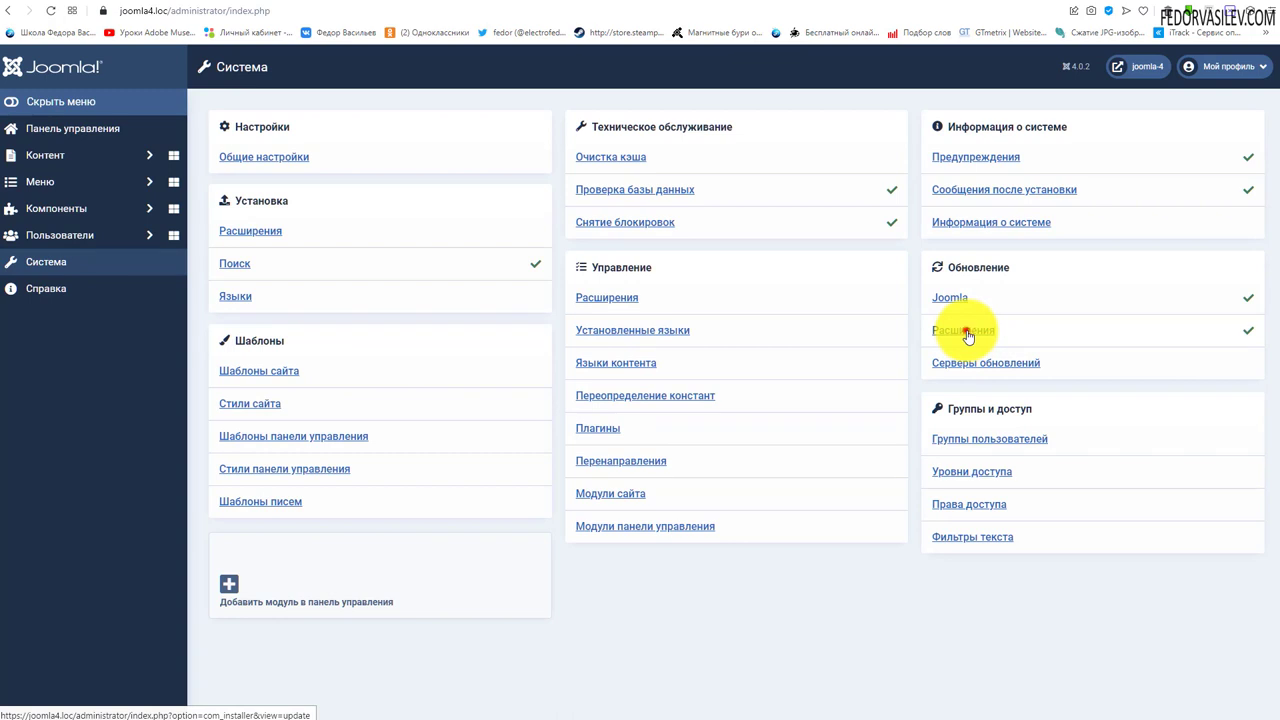
{"action": "left_click", "coordinate": [965, 331]}
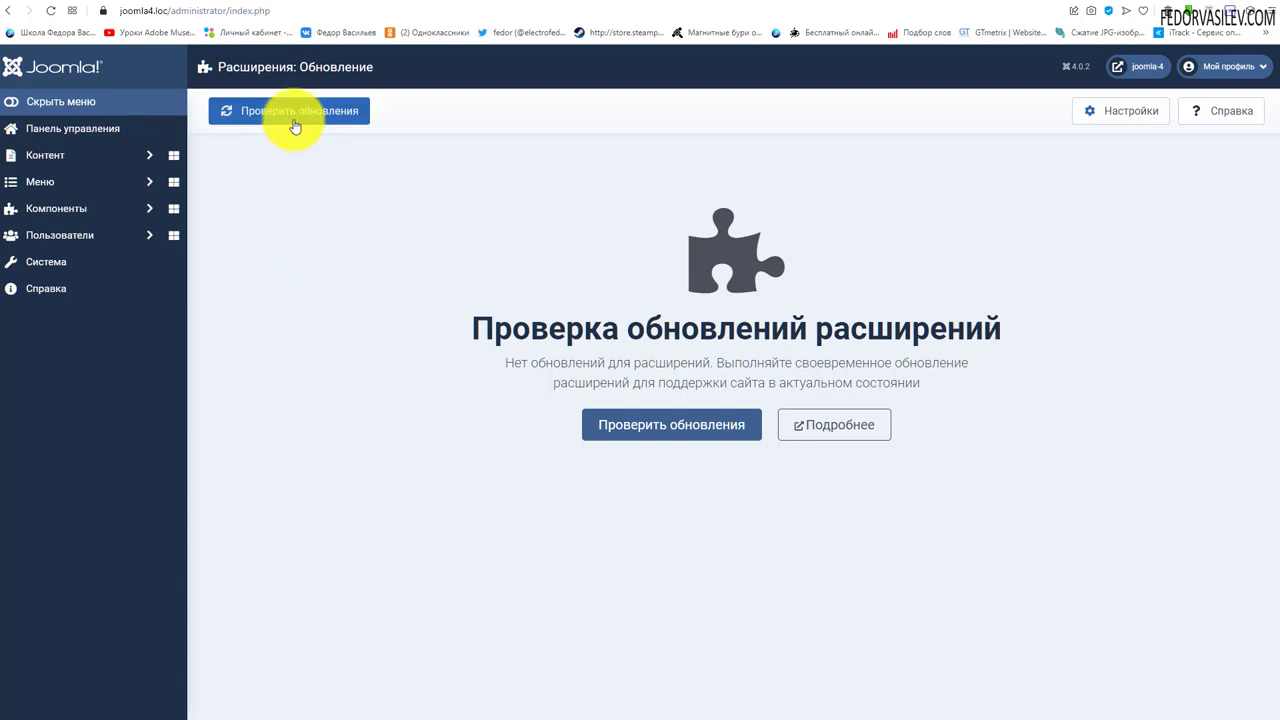
{"action": "left_click", "coordinate": [60, 262]}
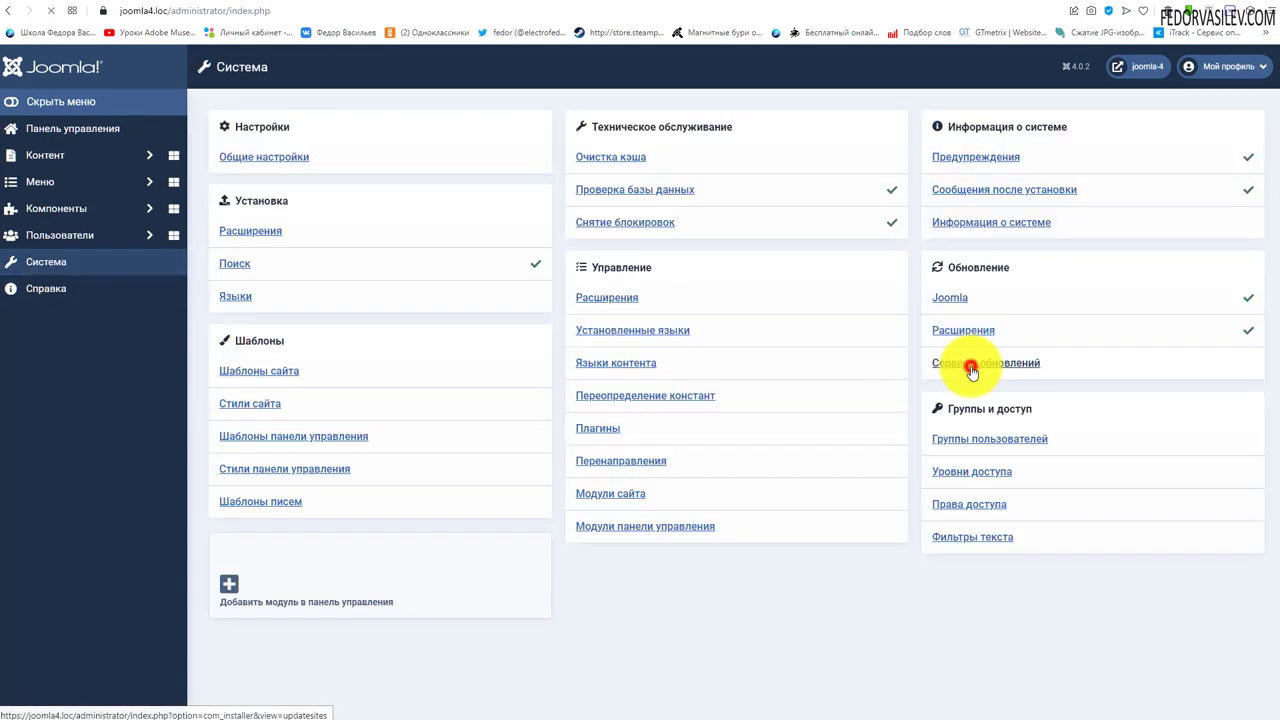
- Open the update servers list and examine the details address of the Joomla! Core server
{"action": "left_click", "coordinate": [971, 366]}
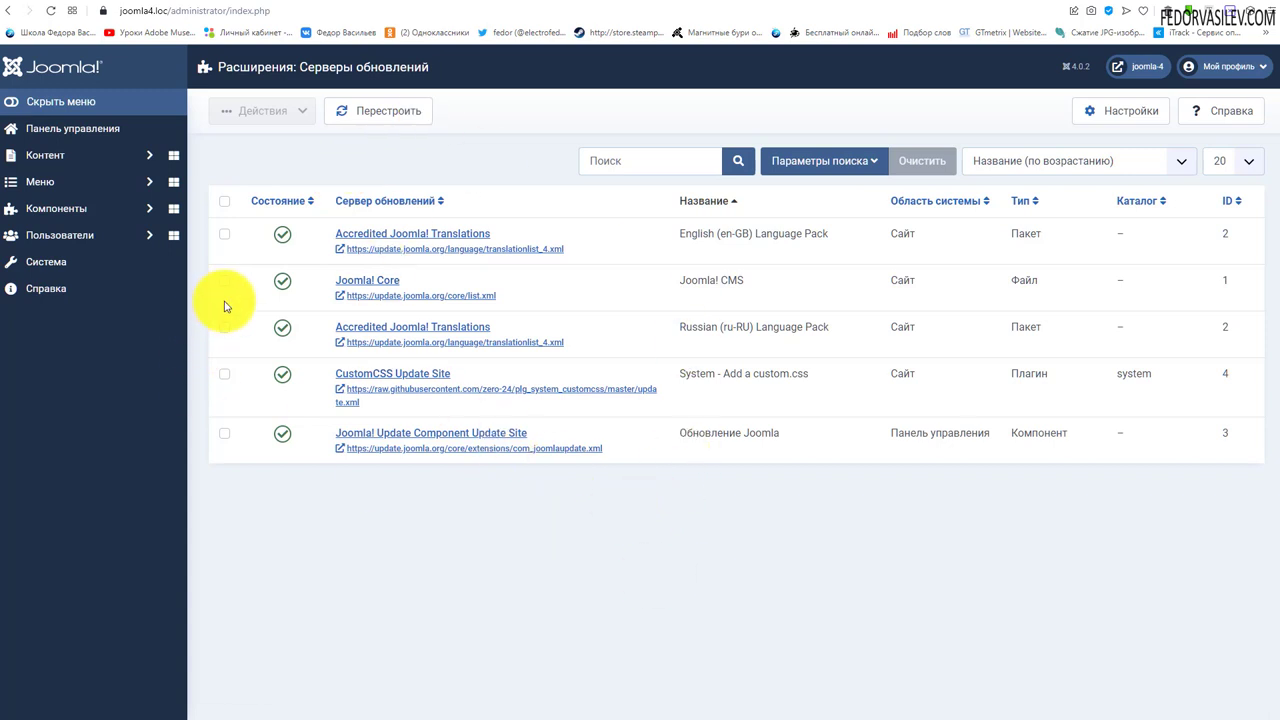
{"action": "left_click", "coordinate": [387, 285]}
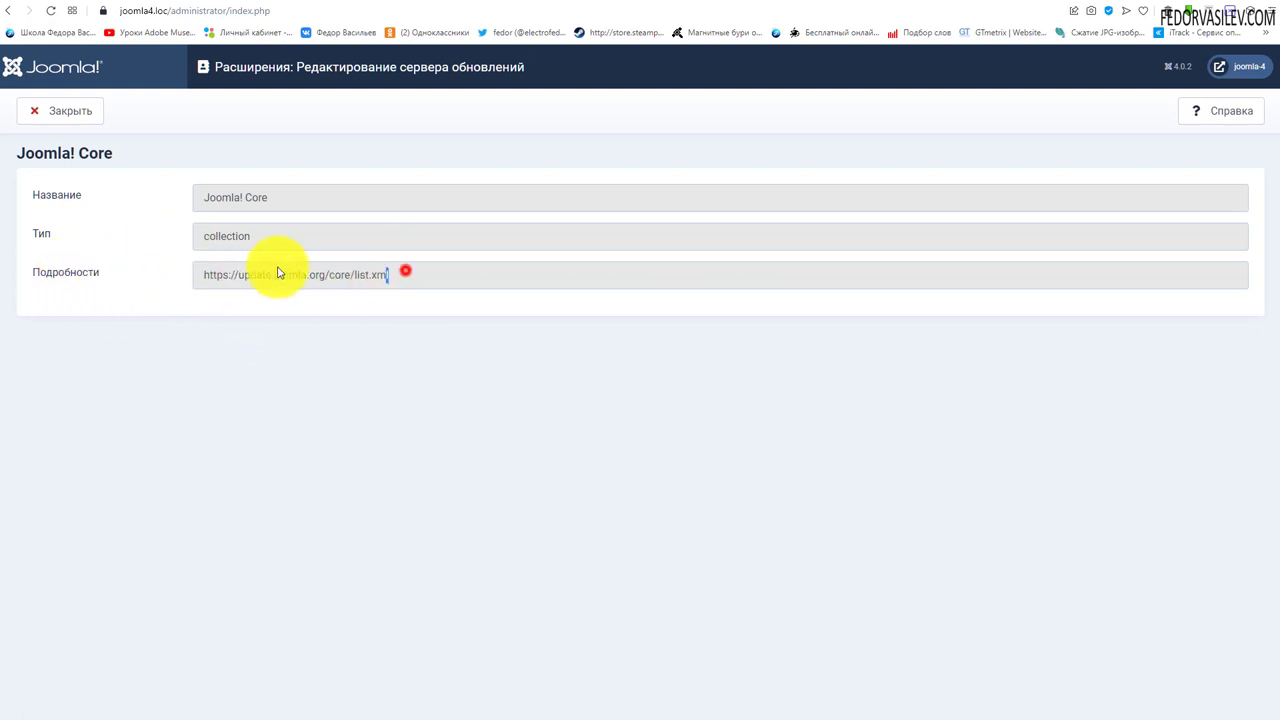
{"action": "left_click_drag", "start_coordinate": [278, 273], "coordinate": [204, 276]}
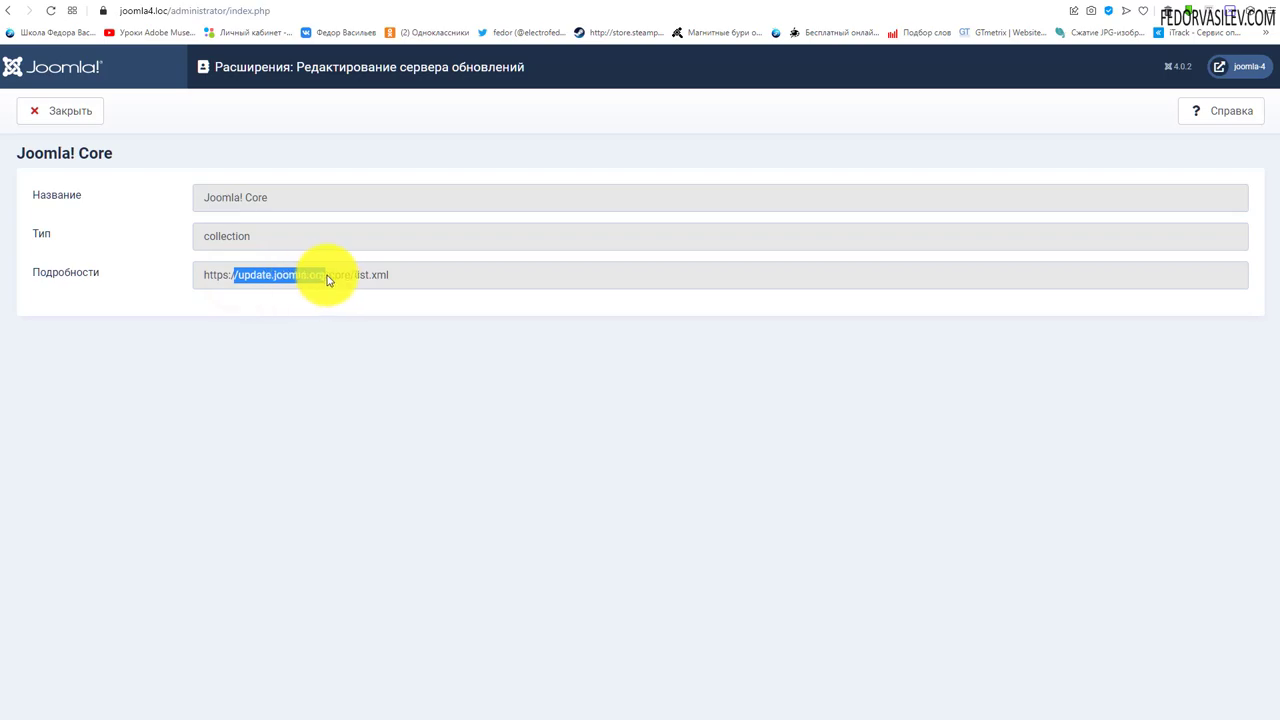
{"action": "left_click", "coordinate": [372, 277]}
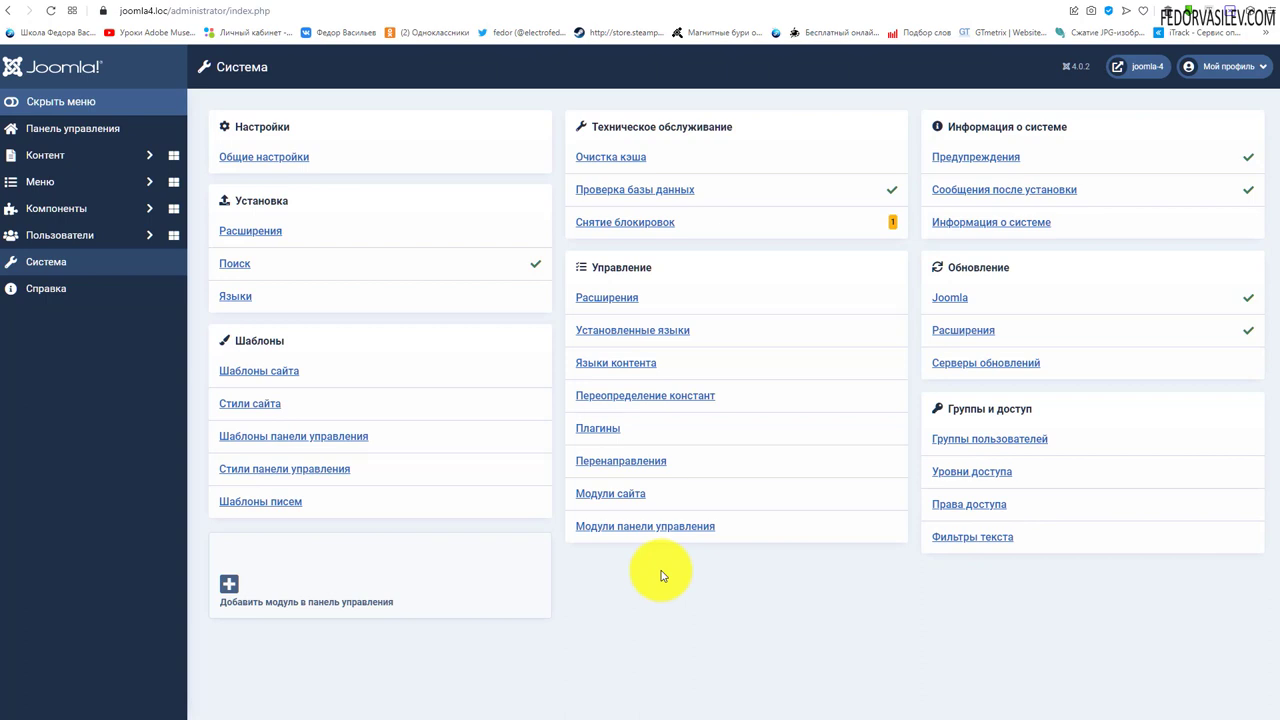
- Open the user groups list from the System overview, view the enabled users of the Super Users group, and return to the groups
{"action": "left_click", "coordinate": [975, 435]}
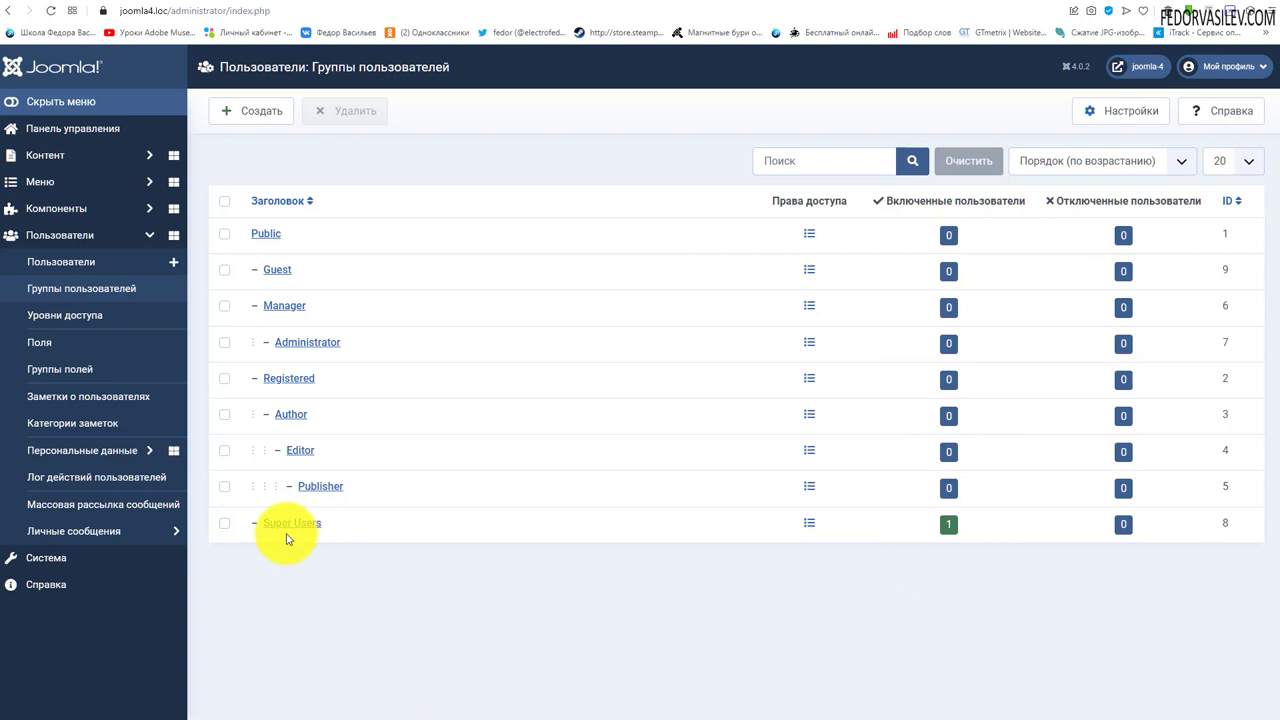
{"action": "left_click", "coordinate": [949, 525]}
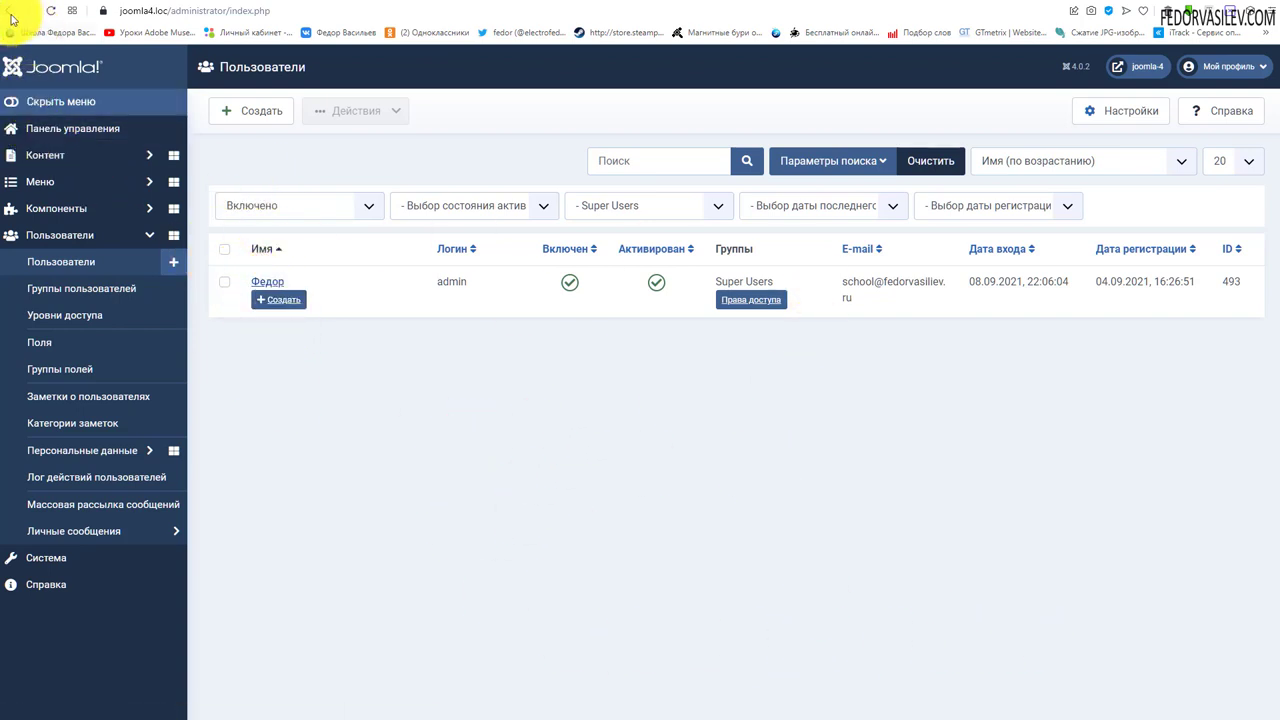
{"action": "left_click", "coordinate": [81, 288]}
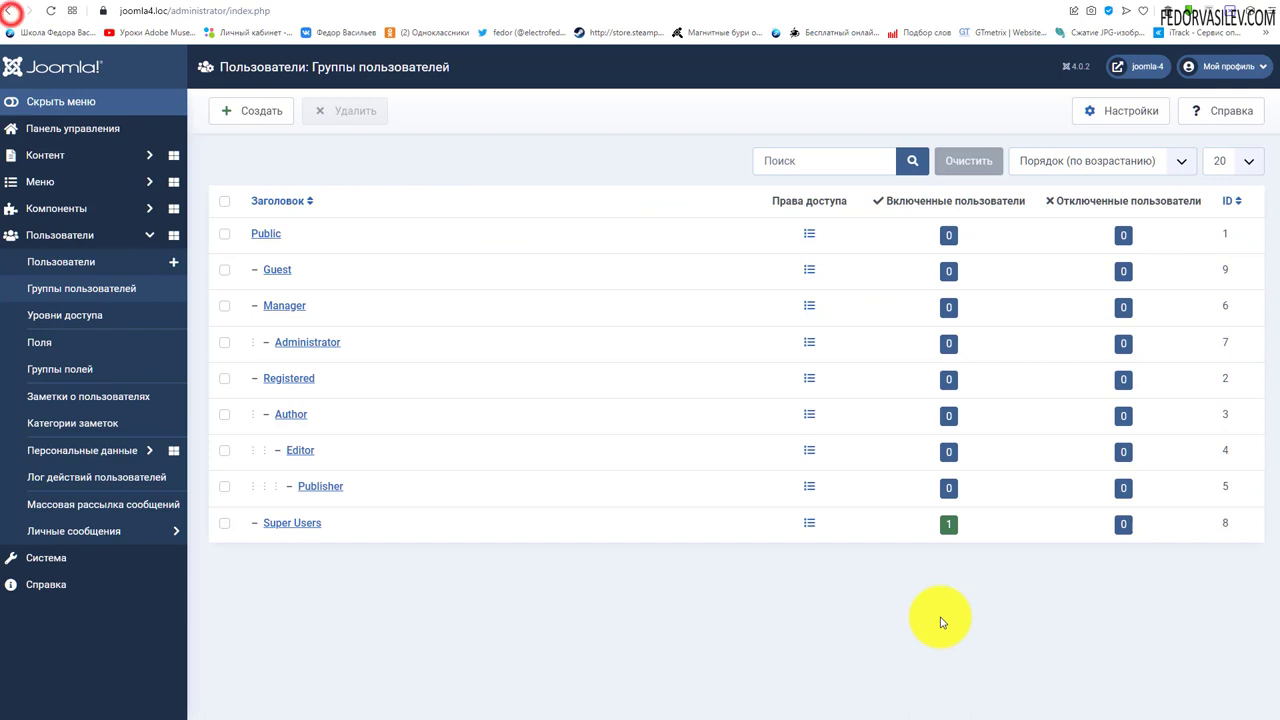
- Open the form for a new user group and examine the available parent groups
{"action": "left_click", "coordinate": [248, 117]}
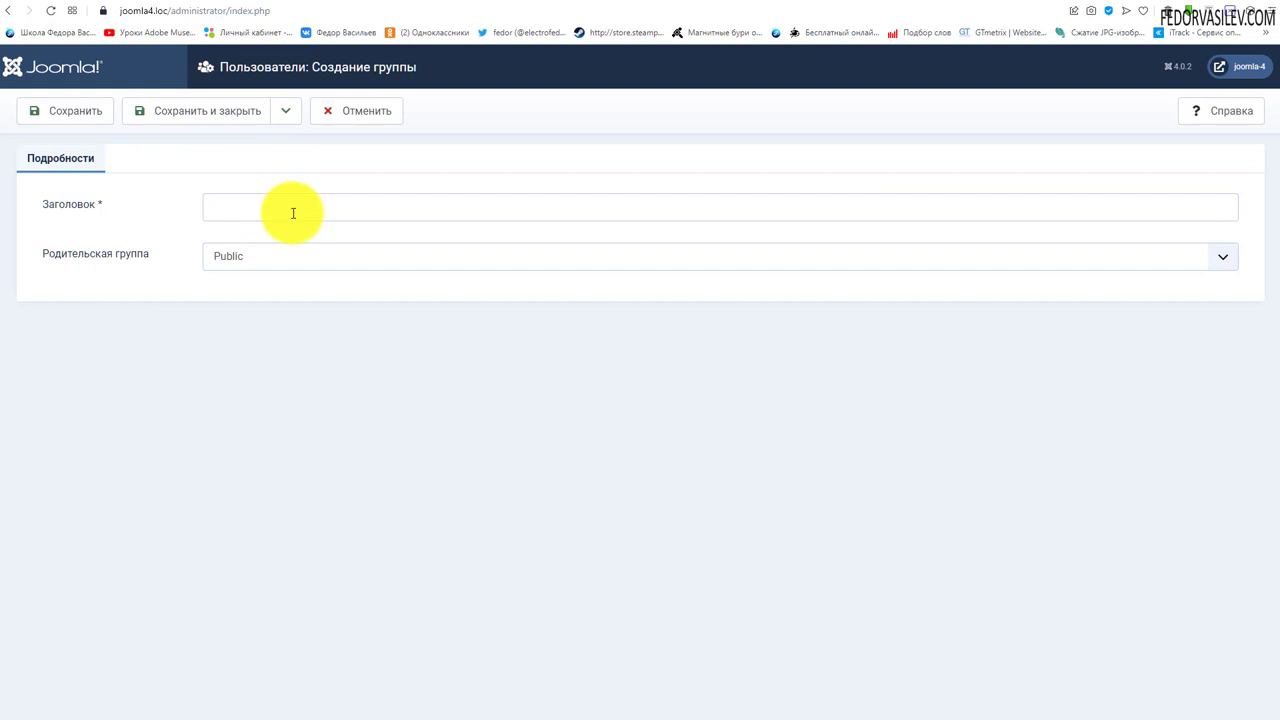
{"action": "left_click", "coordinate": [265, 262]}
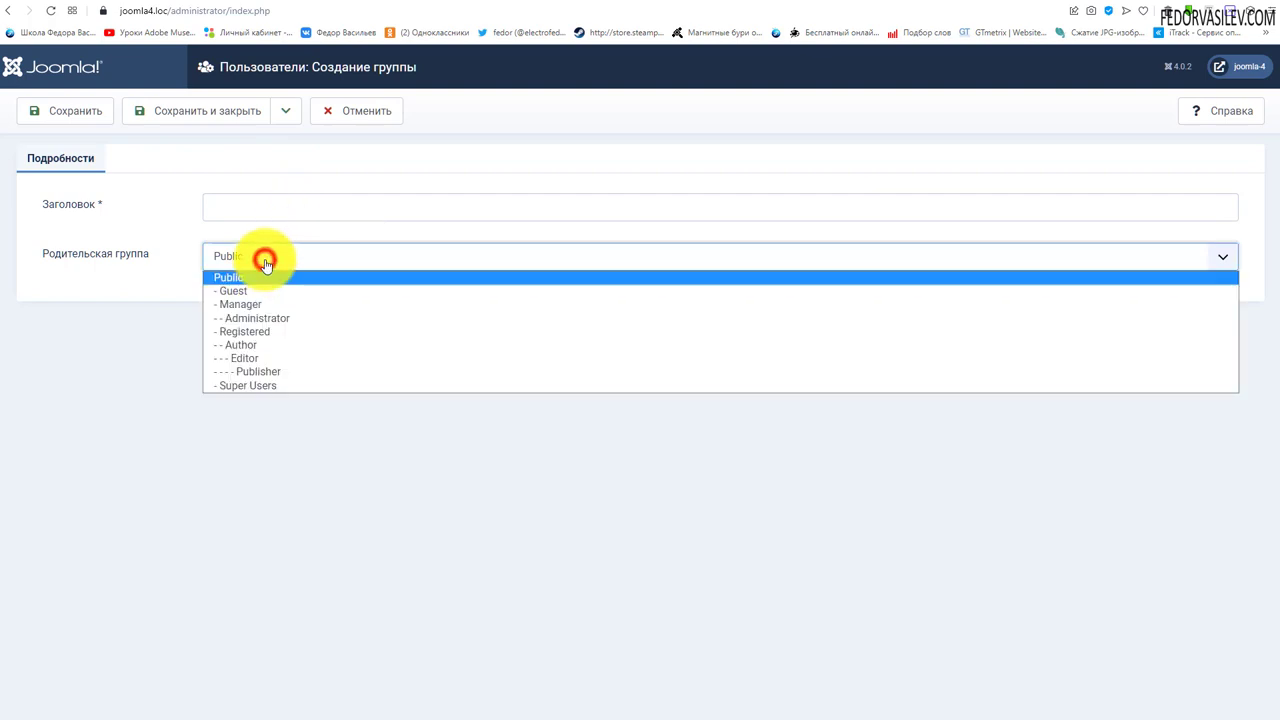
{"action": "left_click", "coordinate": [123, 309]}
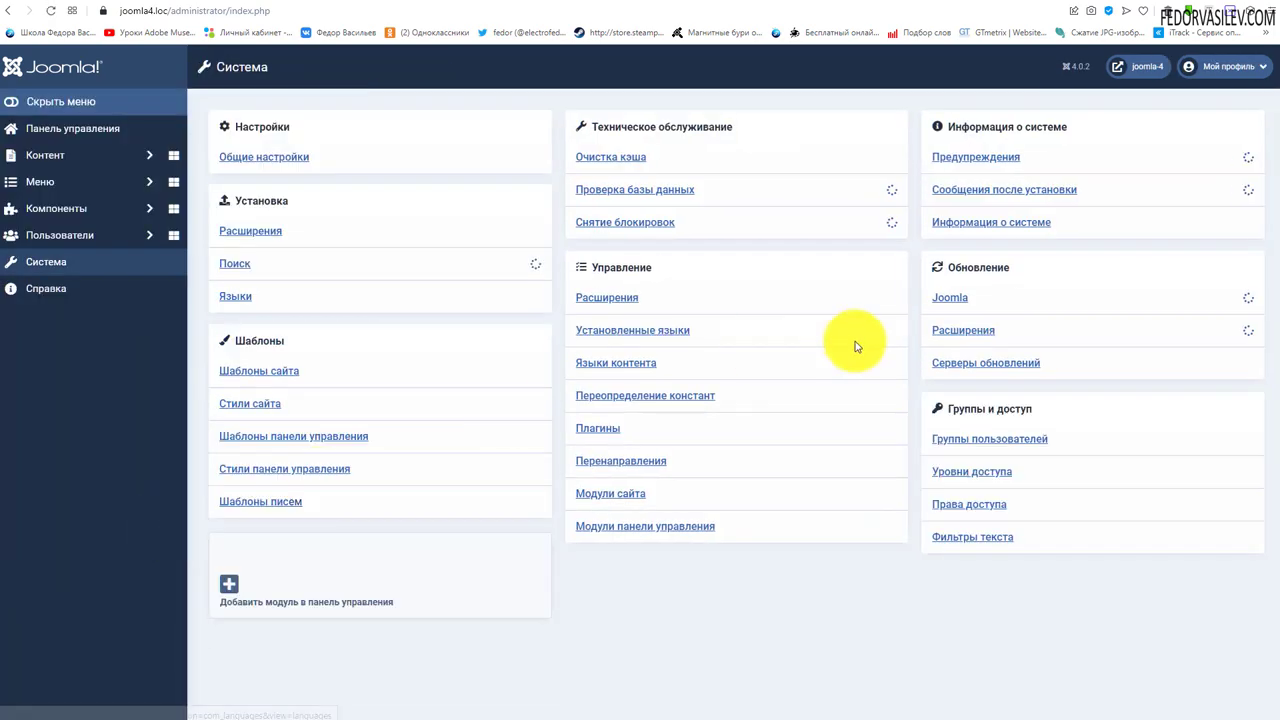
- Open the Public access level from the access levels list, examine its title and permitted user groups, and close it
{"action": "left_click", "coordinate": [943, 469]}
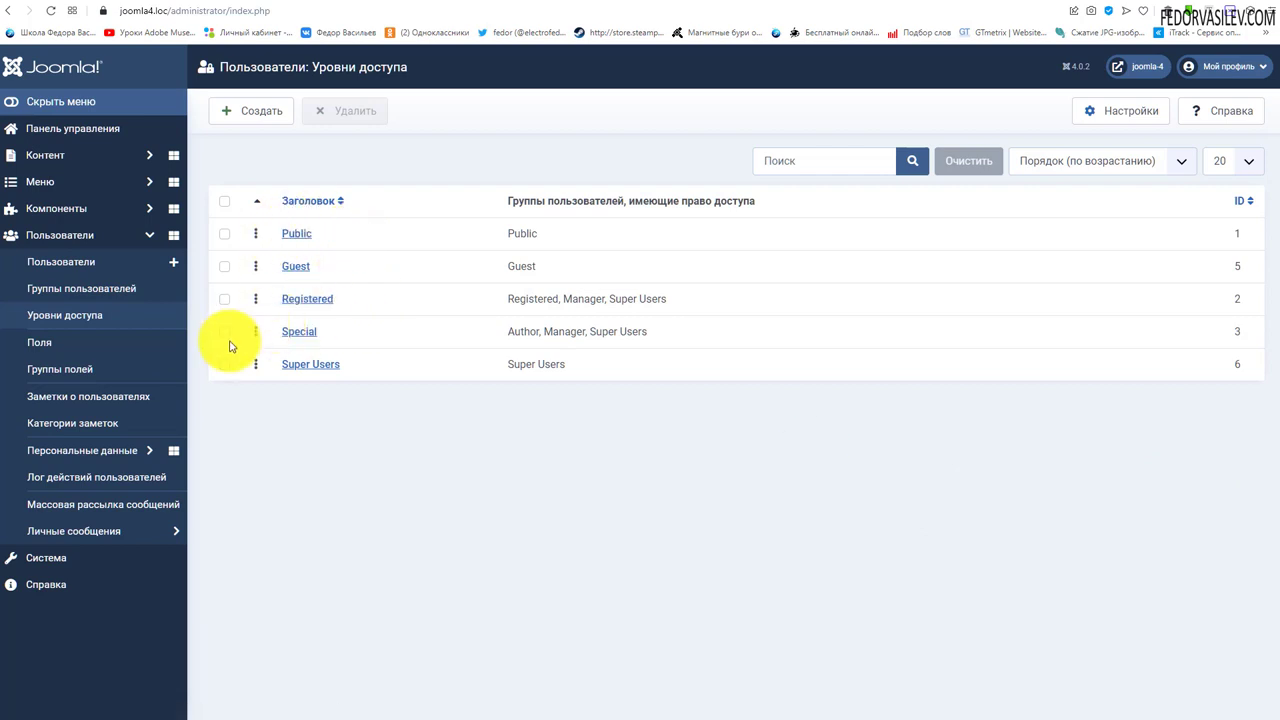
{"action": "left_click", "coordinate": [304, 238]}
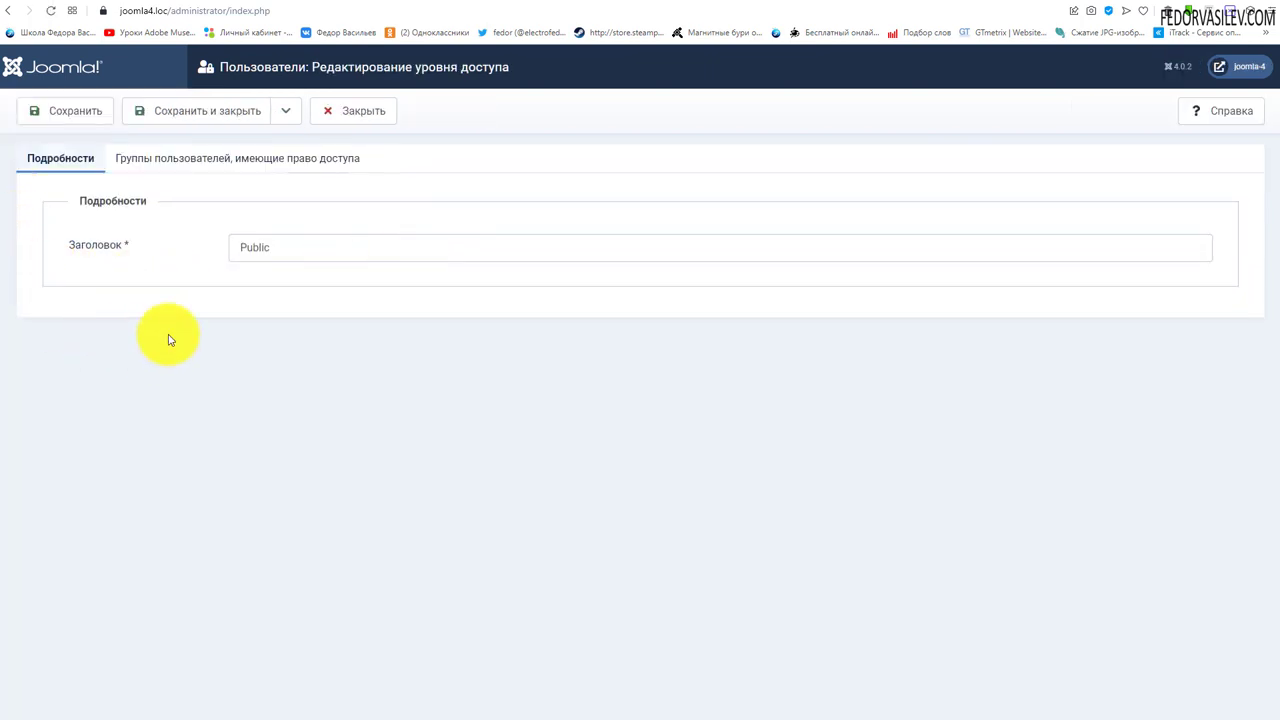
{"action": "double_click", "coordinate": [284, 240]}
{"action": "left_click", "coordinate": [145, 270]}
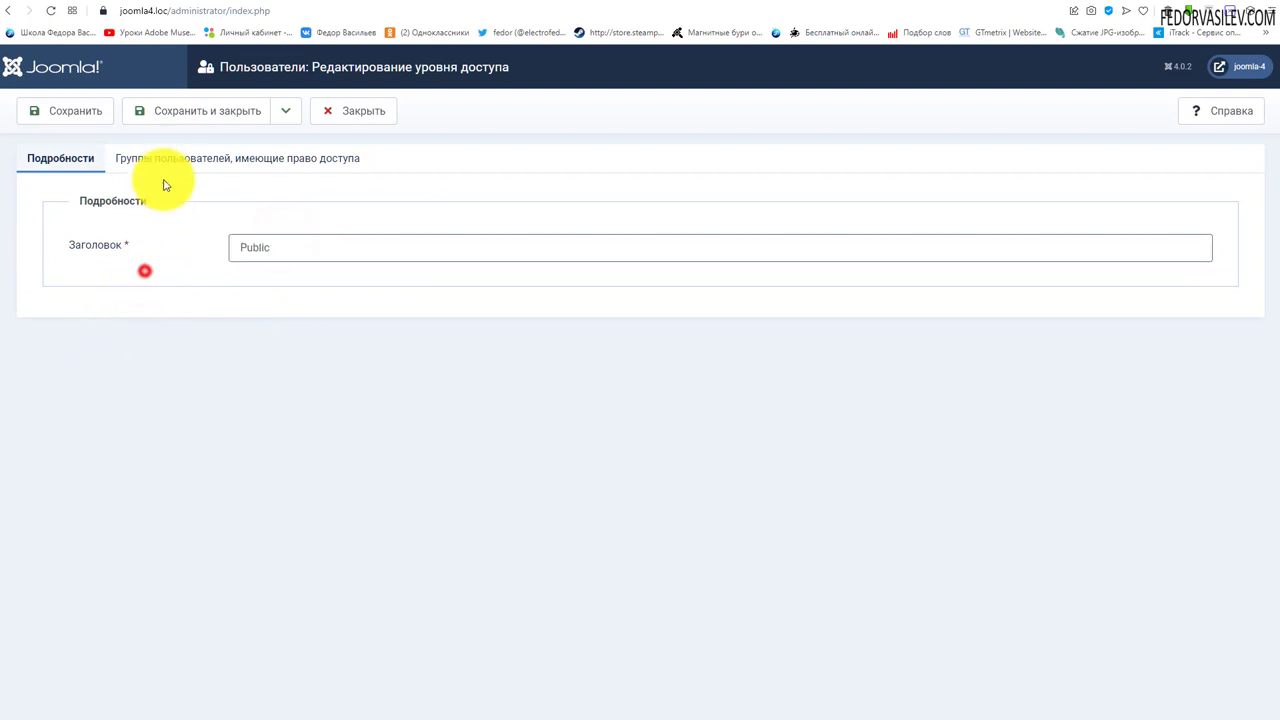
{"action": "left_click", "coordinate": [163, 159]}
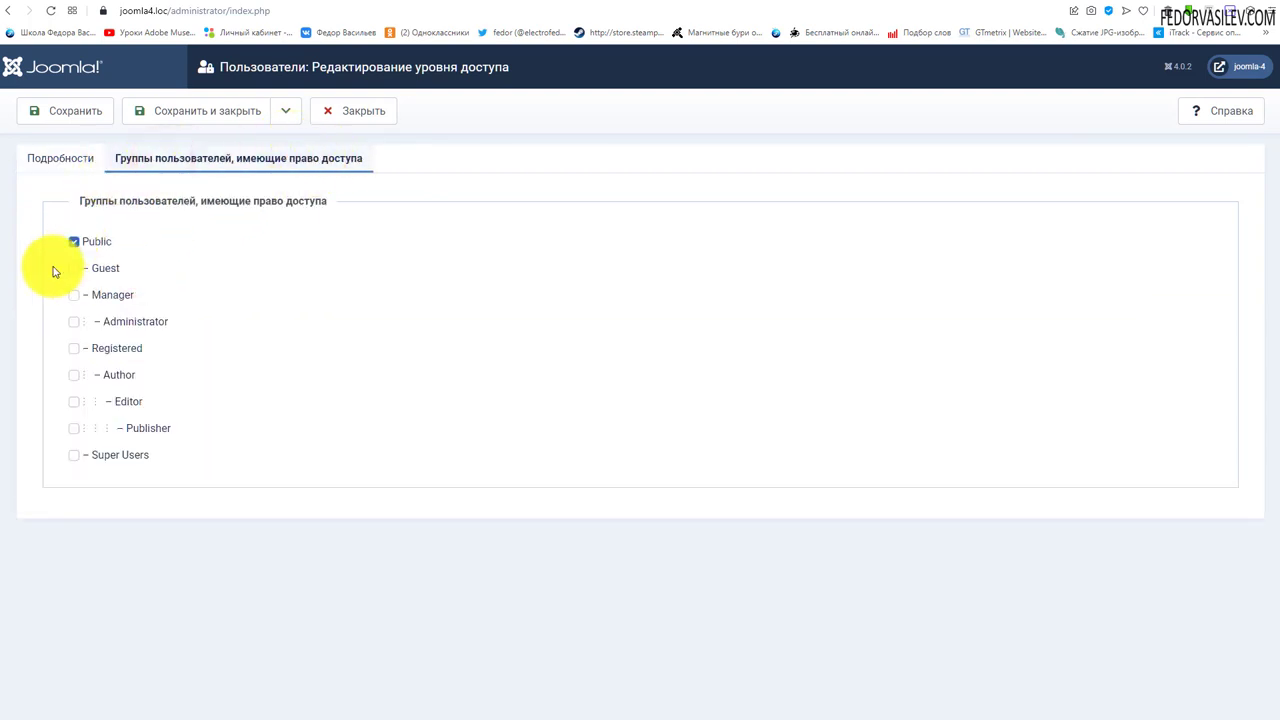
{"action": "left_click", "coordinate": [73, 243]}
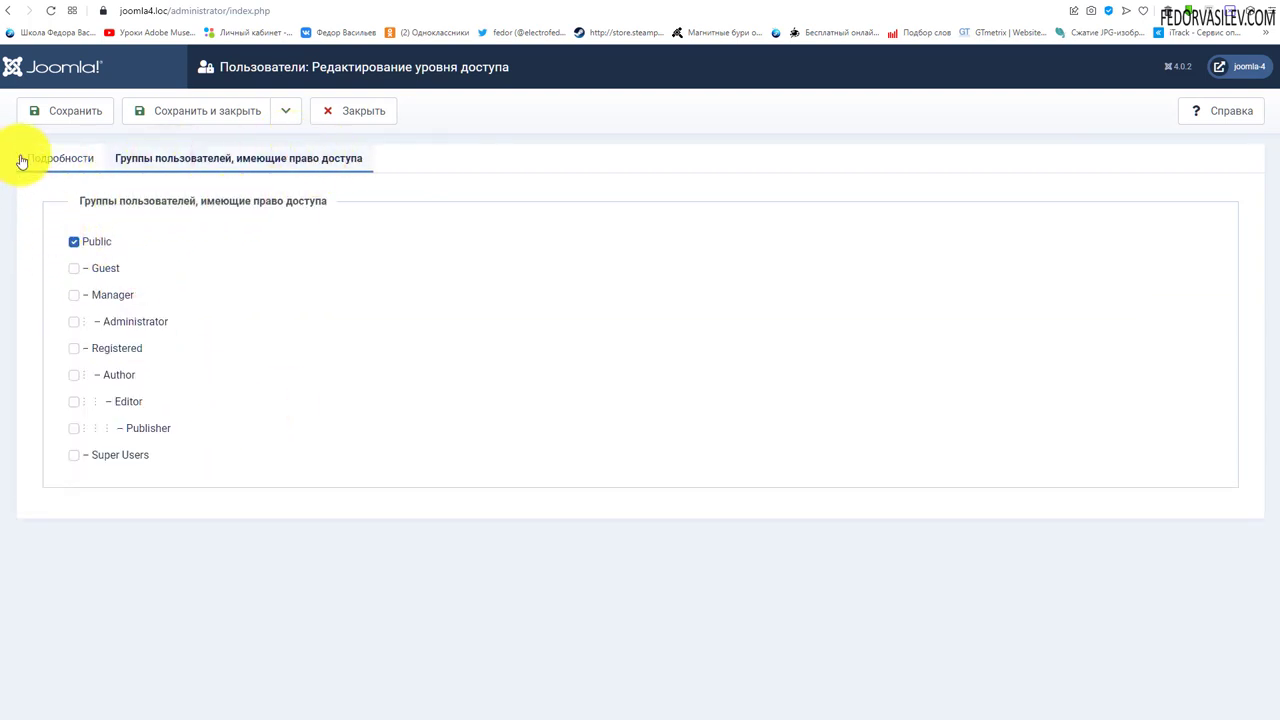
{"action": "left_click", "coordinate": [330, 108]}
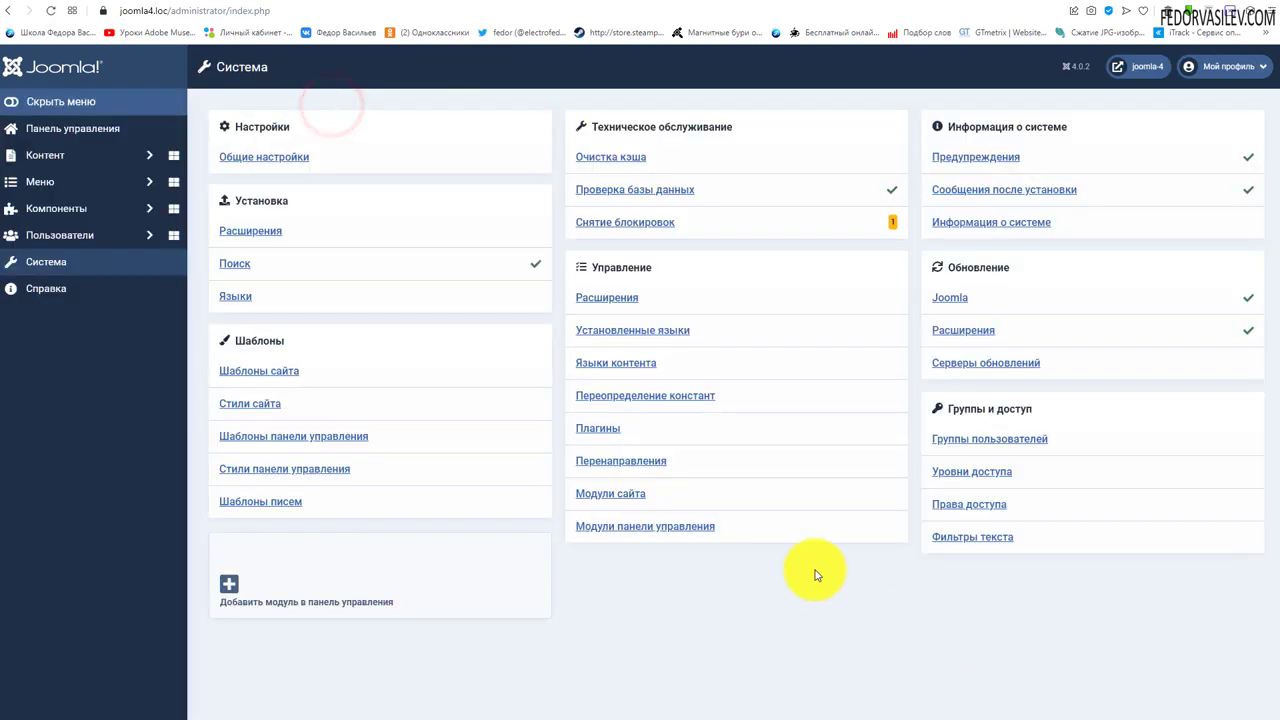
- Open the global permissions from the System overview and examine the value choices for the Public group's "Управлять параметрами" action
{"action": "left_click", "coordinate": [956, 505]}
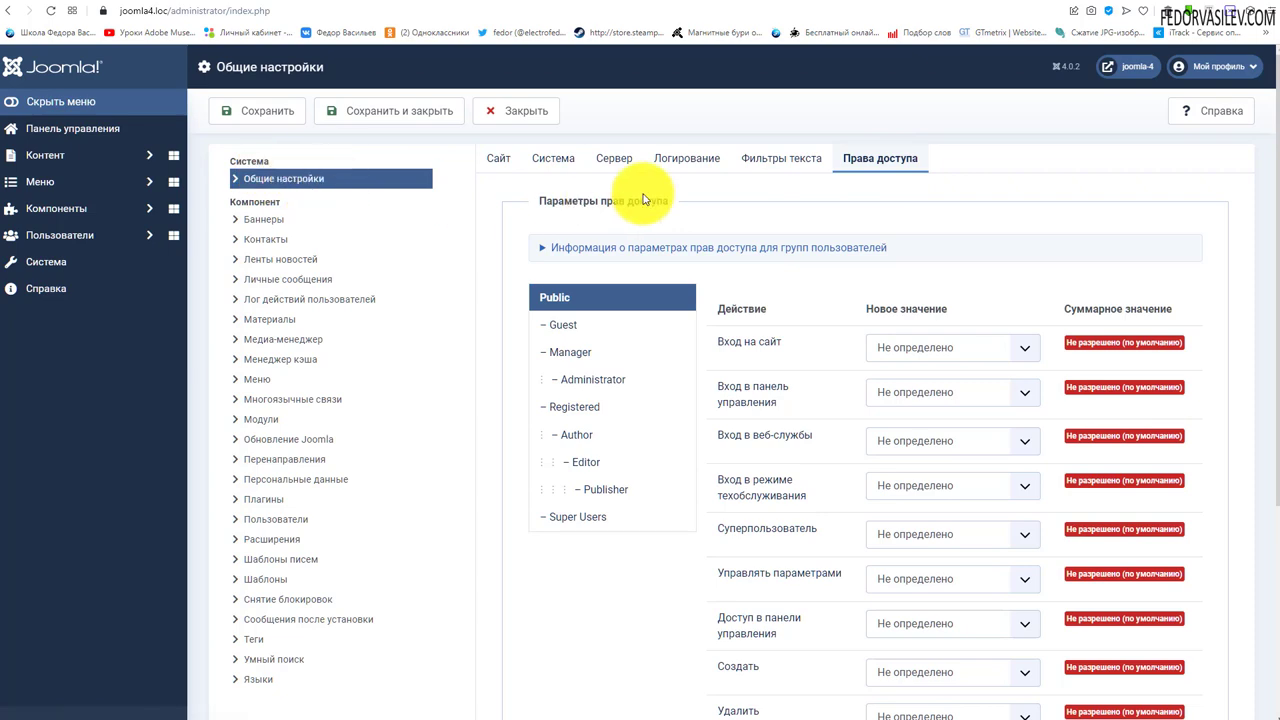
{"action": "scroll", "coordinate": [750, 330], "scroll_direction": "down", "scroll_amount": 3}
{"action": "scroll", "coordinate": [850, 420], "scroll_direction": "up", "scroll_amount": 1}
{"action": "scroll", "coordinate": [888, 483], "scroll_direction": "up", "scroll_amount": 2}
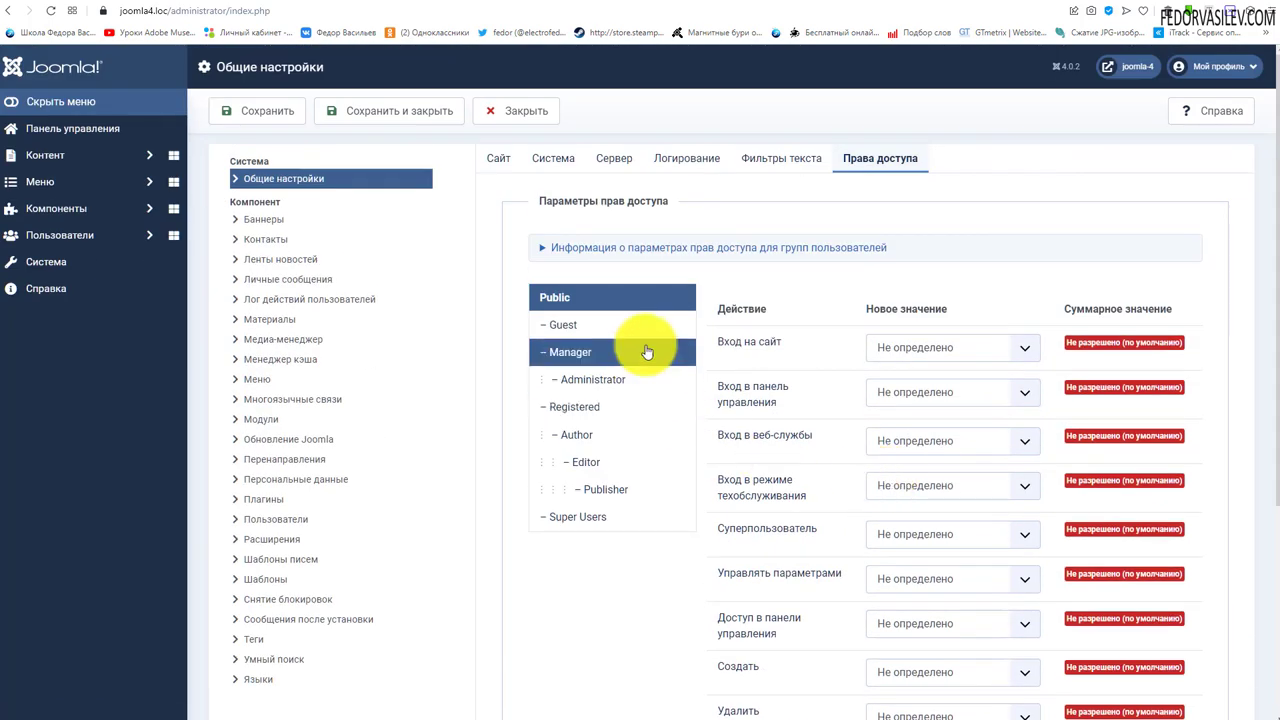
{"action": "scroll", "coordinate": [900, 416], "scroll_direction": "down", "scroll_amount": 2}
{"action": "left_click", "coordinate": [920, 376]}
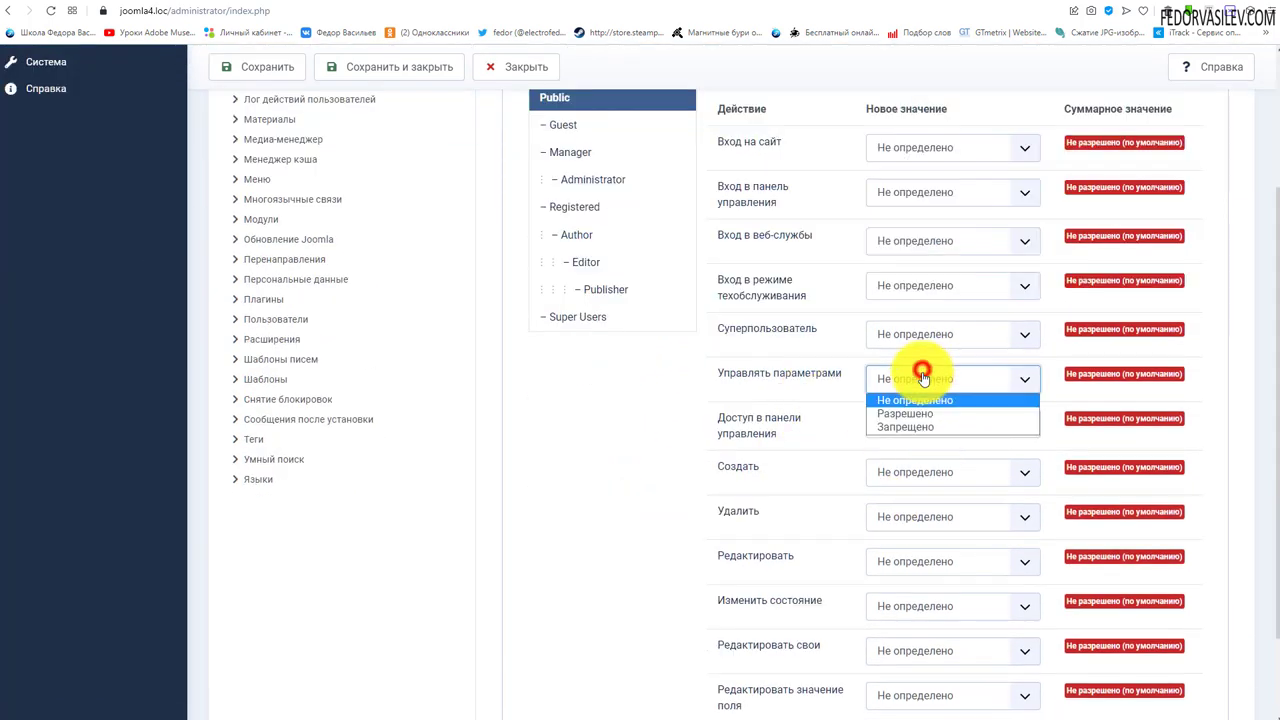
{"action": "left_click", "coordinate": [920, 376]}
{"action": "scroll", "coordinate": [640, 310], "scroll_direction": "up", "scroll_amount": 2}
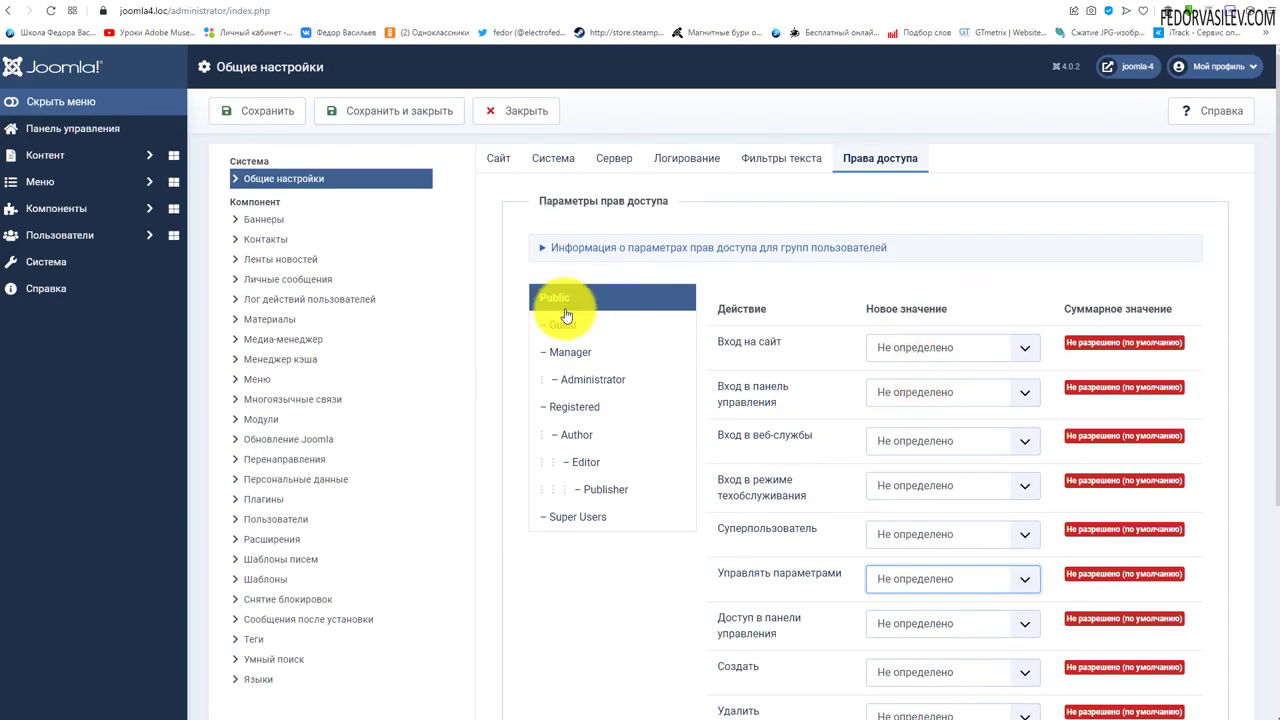
- Review the Public group's permission list down to "Редактировать значение поля" and return to the System overview
{"action": "scroll", "coordinate": [880, 500], "scroll_direction": "down", "scroll_amount": 2}
{"action": "scroll", "coordinate": [930, 560], "scroll_direction": "down", "scroll_amount": 1}
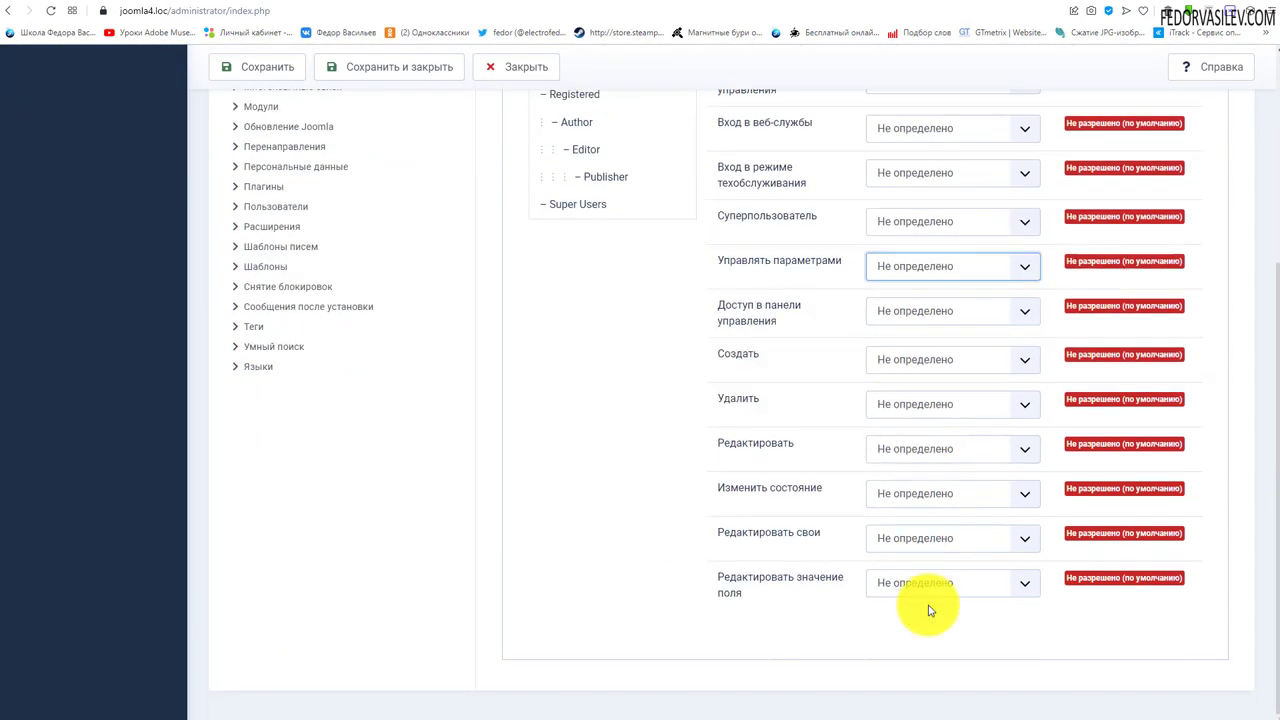
{"action": "scroll", "coordinate": [900, 360], "scroll_direction": "up", "scroll_amount": 3}
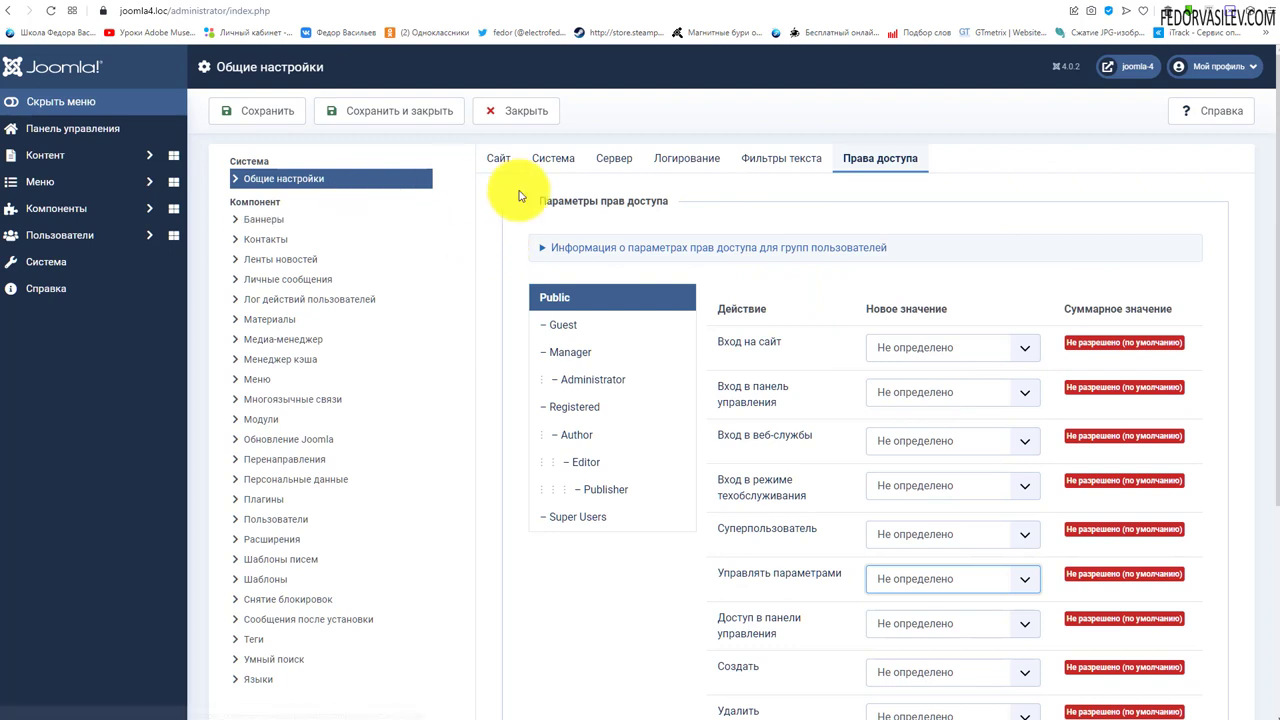
{"action": "left_click", "coordinate": [55, 128]}
{"action": "left_click", "coordinate": [62, 262]}
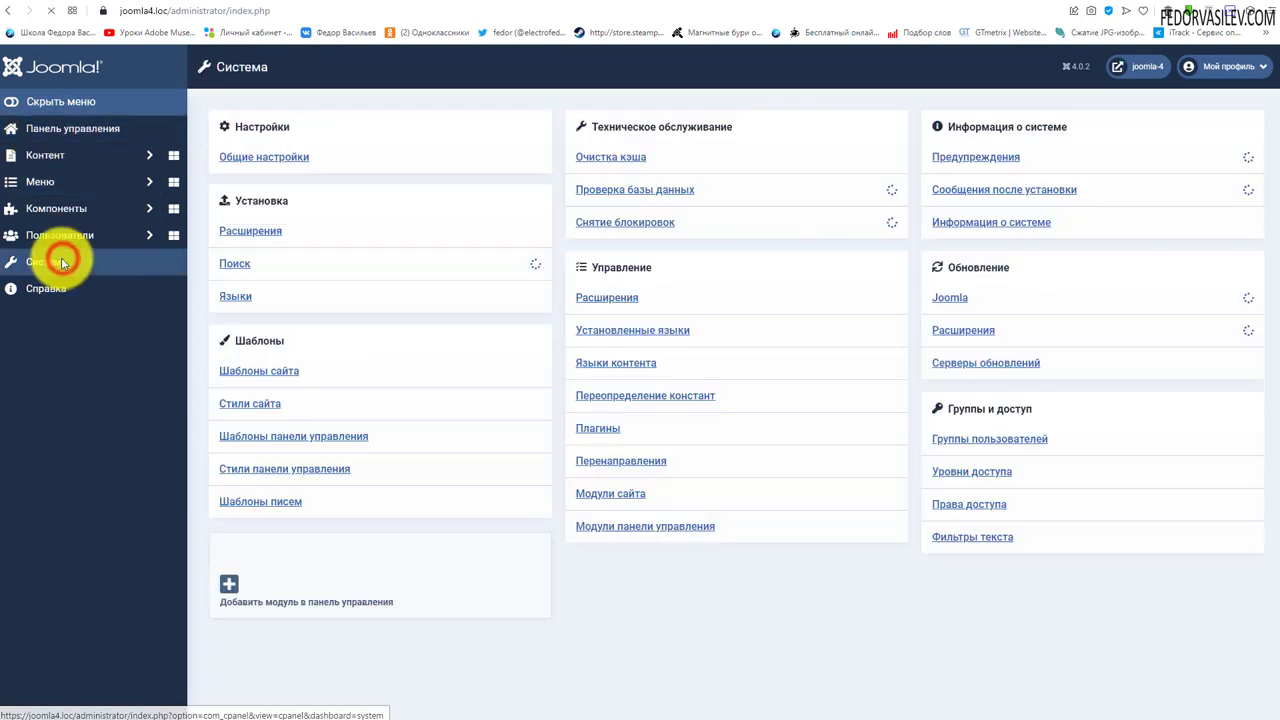
- Reopen the global configuration, switch from the text filters to the permissions settings, look through them, and go back
{"action": "left_click", "coordinate": [260, 157]}
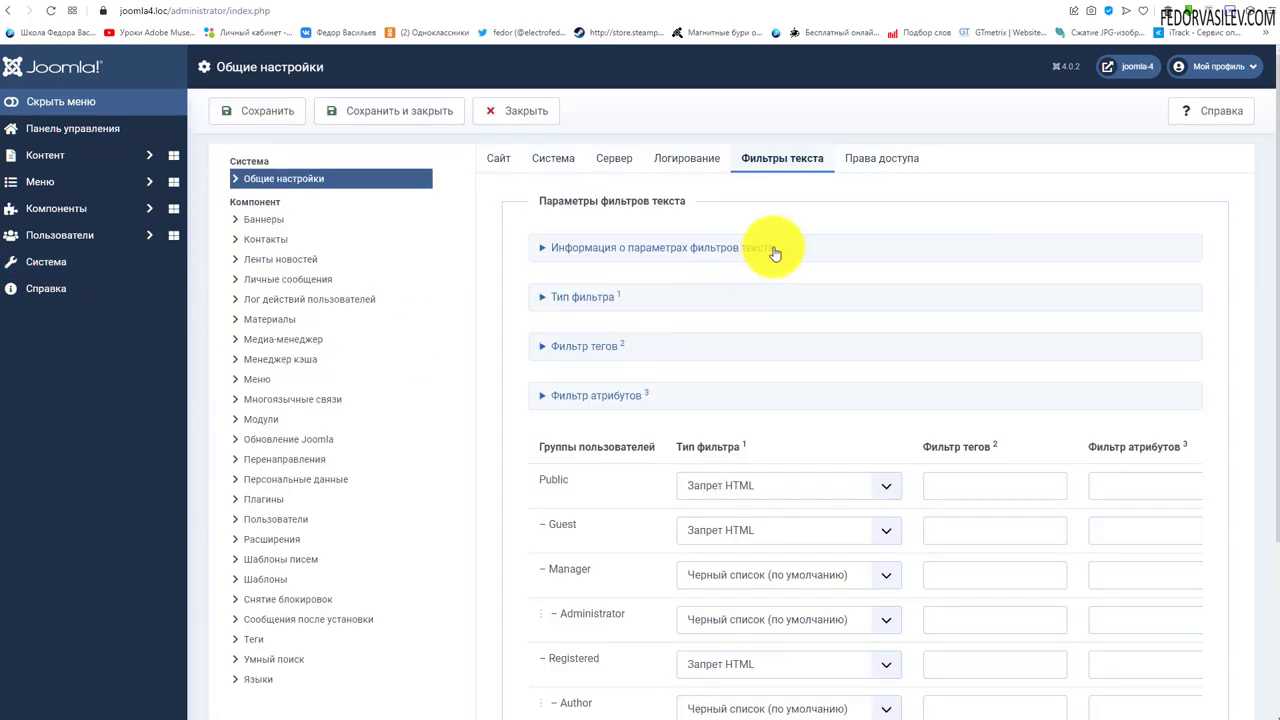
{"action": "left_click", "coordinate": [882, 158]}
{"action": "scroll", "coordinate": [863, 287], "scroll_direction": "down", "scroll_amount": 3}
{"action": "scroll", "coordinate": [863, 287], "scroll_direction": "up", "scroll_amount": 3}
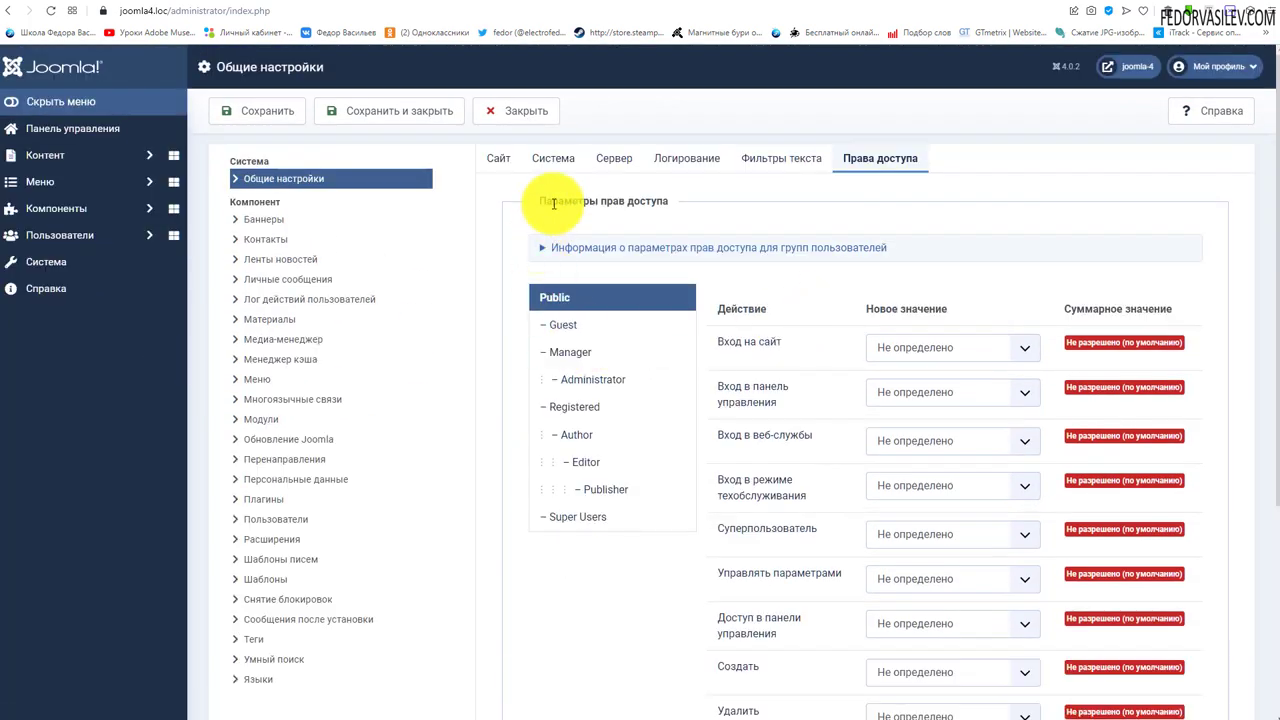
{"action": "key", "text": "alt+Left"}
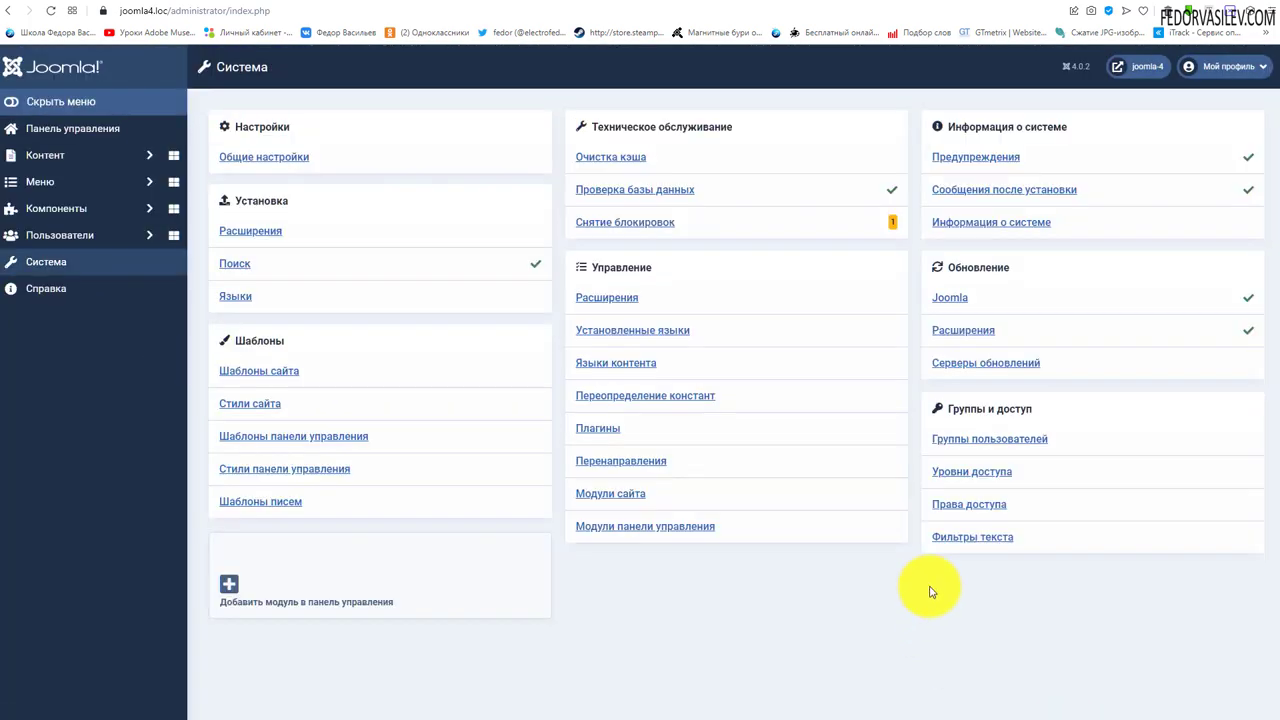
- Open the text filters from the System overview, examine the filter type for each user group, and close the settings
{"action": "left_click", "coordinate": [980, 540]}
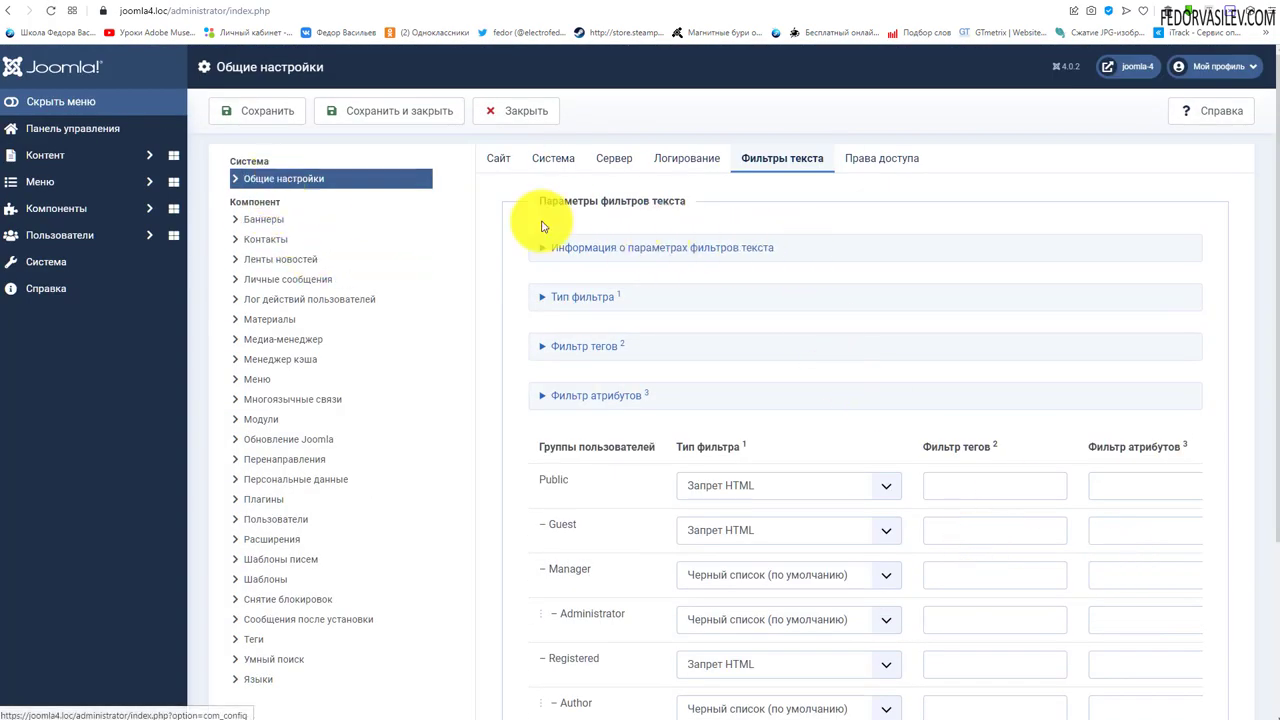
{"action": "scroll", "coordinate": [760, 175], "scroll_direction": "down", "scroll_amount": 3}
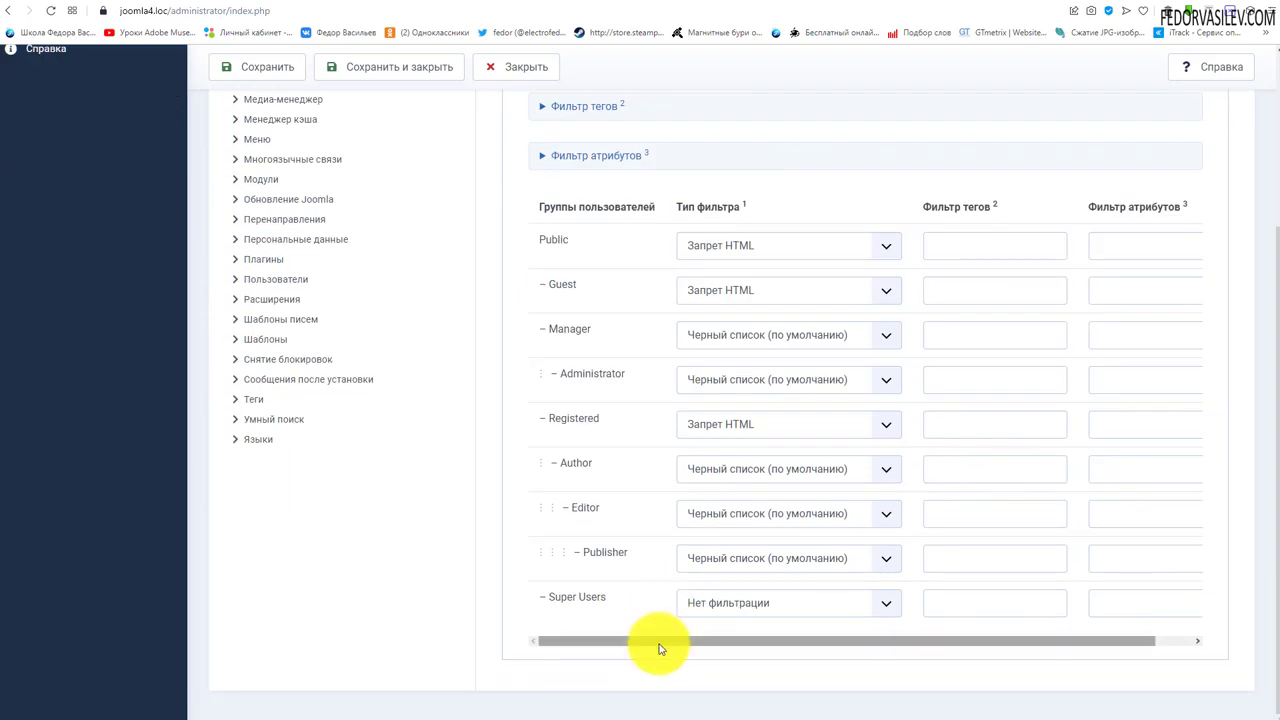
{"action": "left_click_drag", "start_coordinate": [657, 640], "coordinate": [535, 626]}
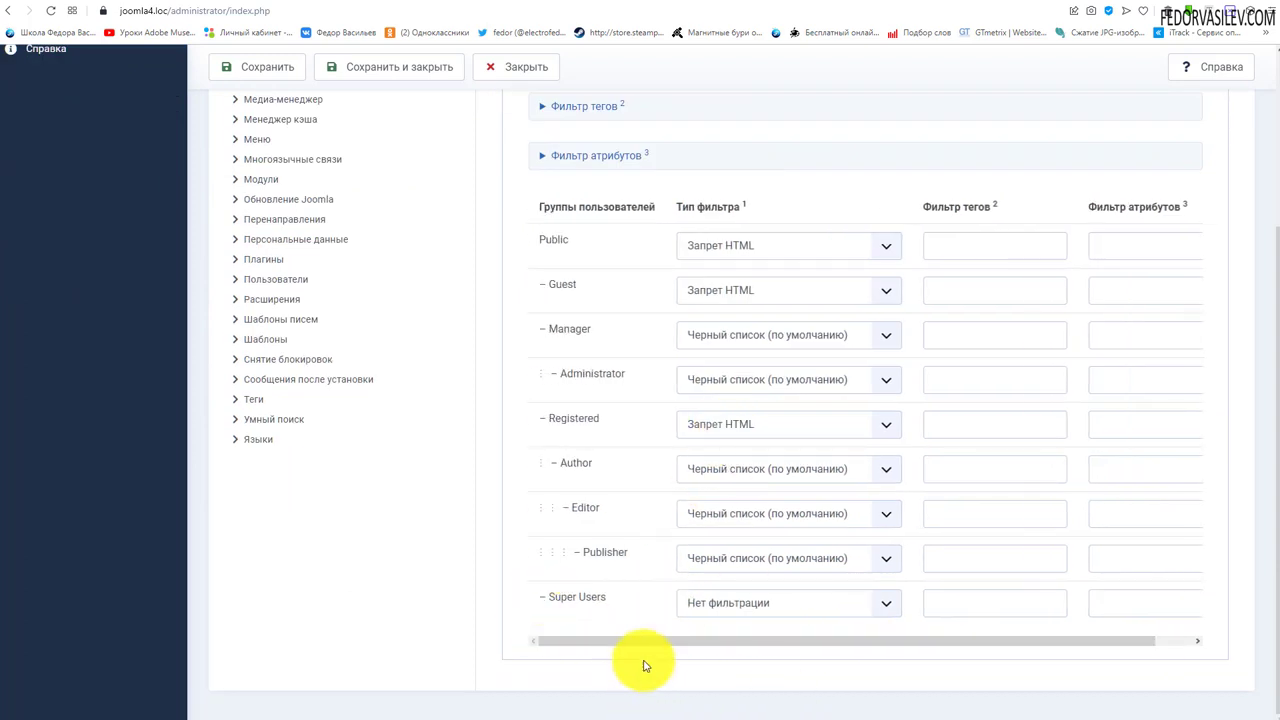
{"action": "scroll", "coordinate": [578, 630], "scroll_direction": "up", "scroll_amount": 3}
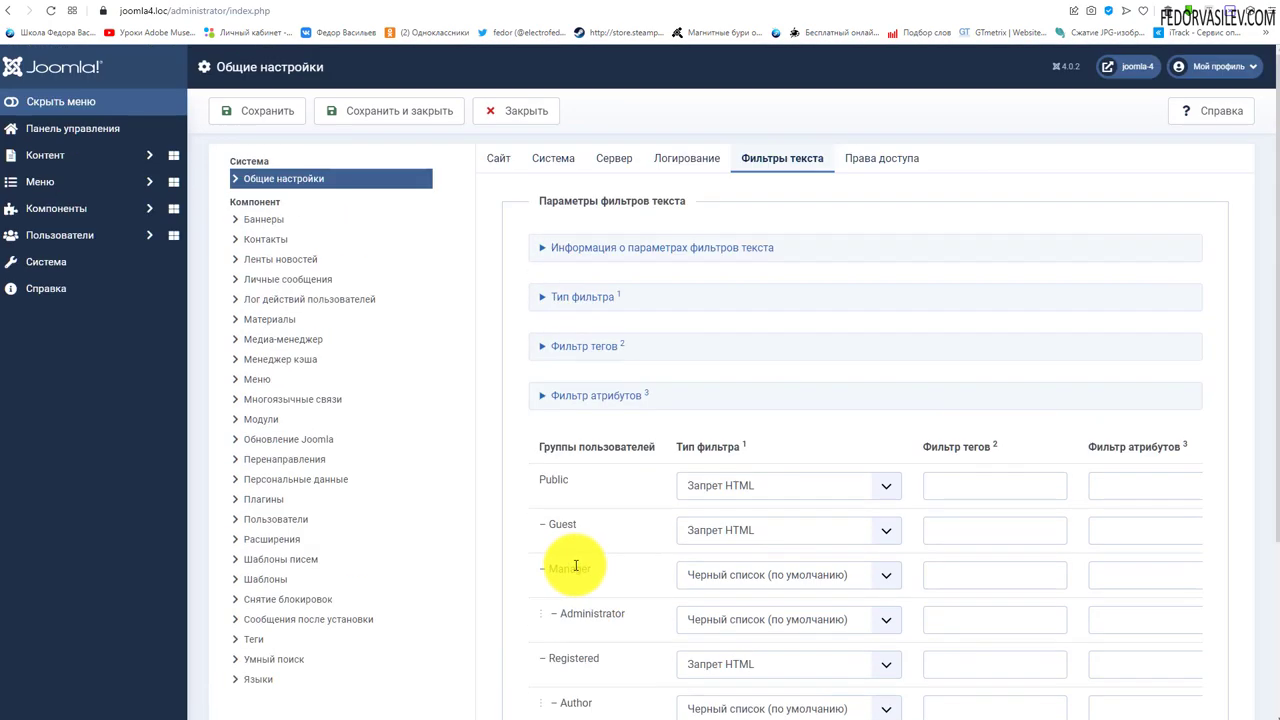
{"action": "left_click", "coordinate": [516, 110]}
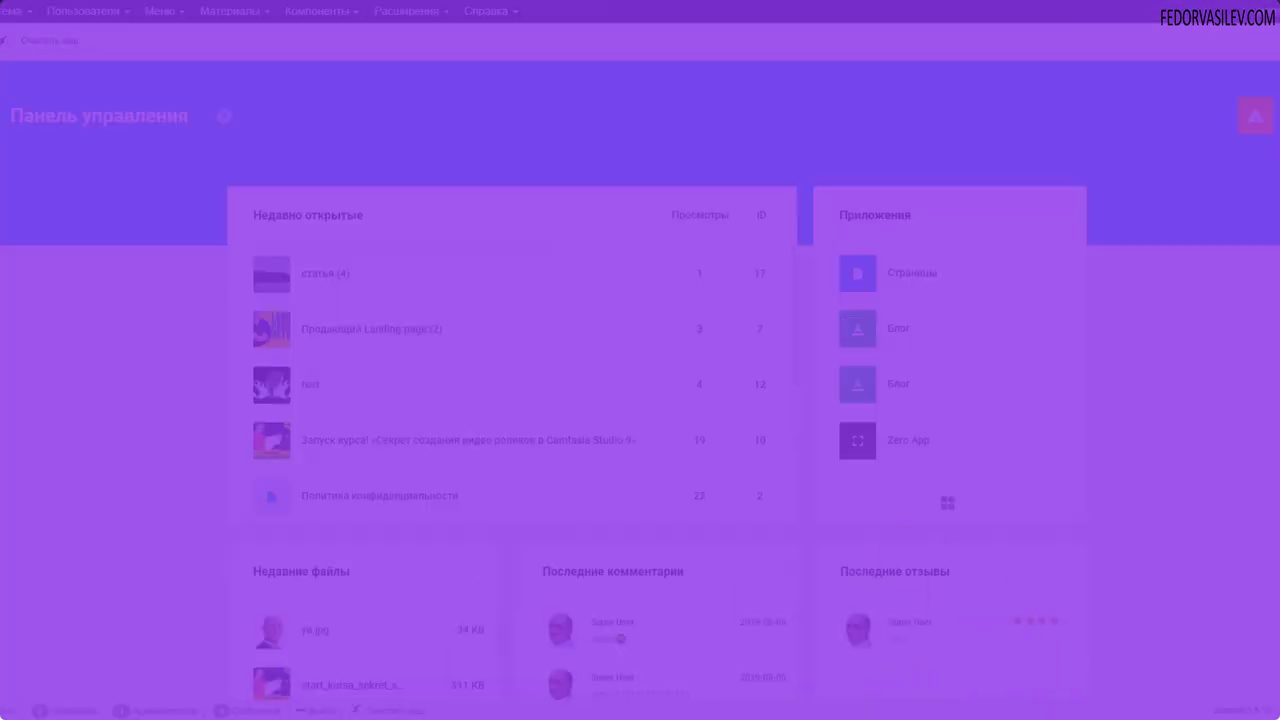
{"action": "left_click", "coordinate": [1258, 118]}
{"action": "left_click", "coordinate": [1268, 125]}
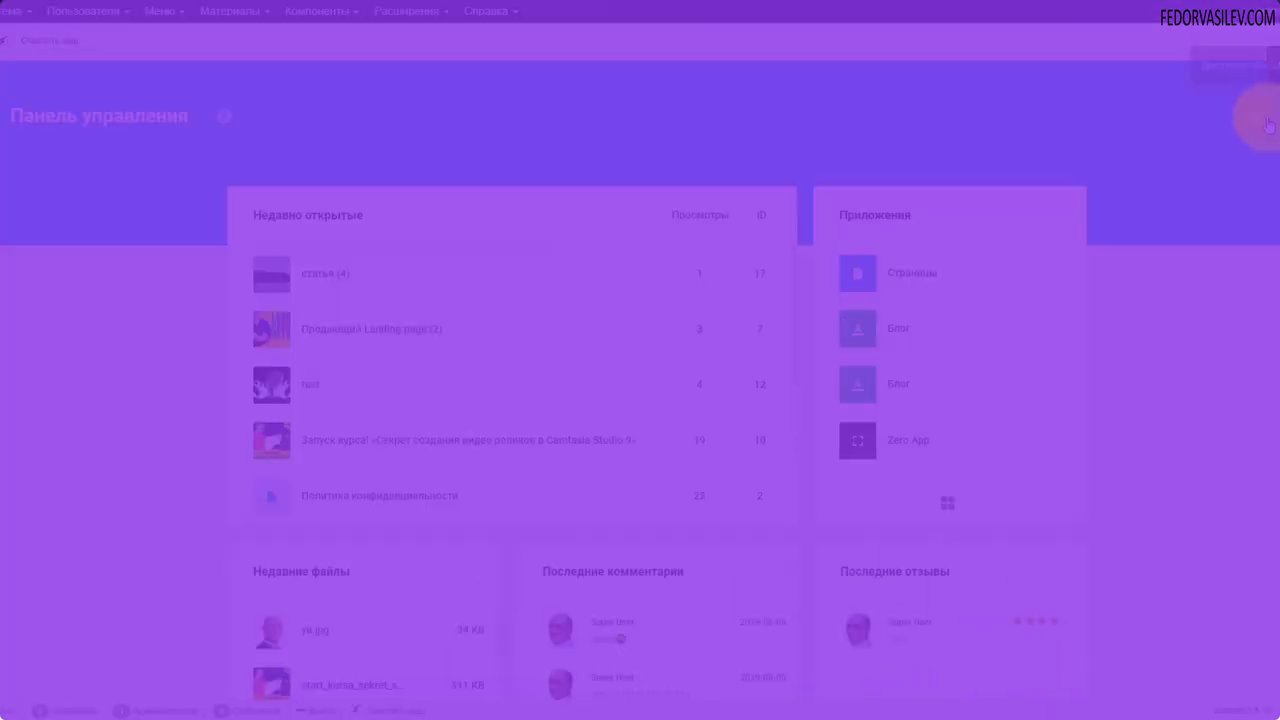
{"action": "left_click", "coordinate": [1260, 118]}
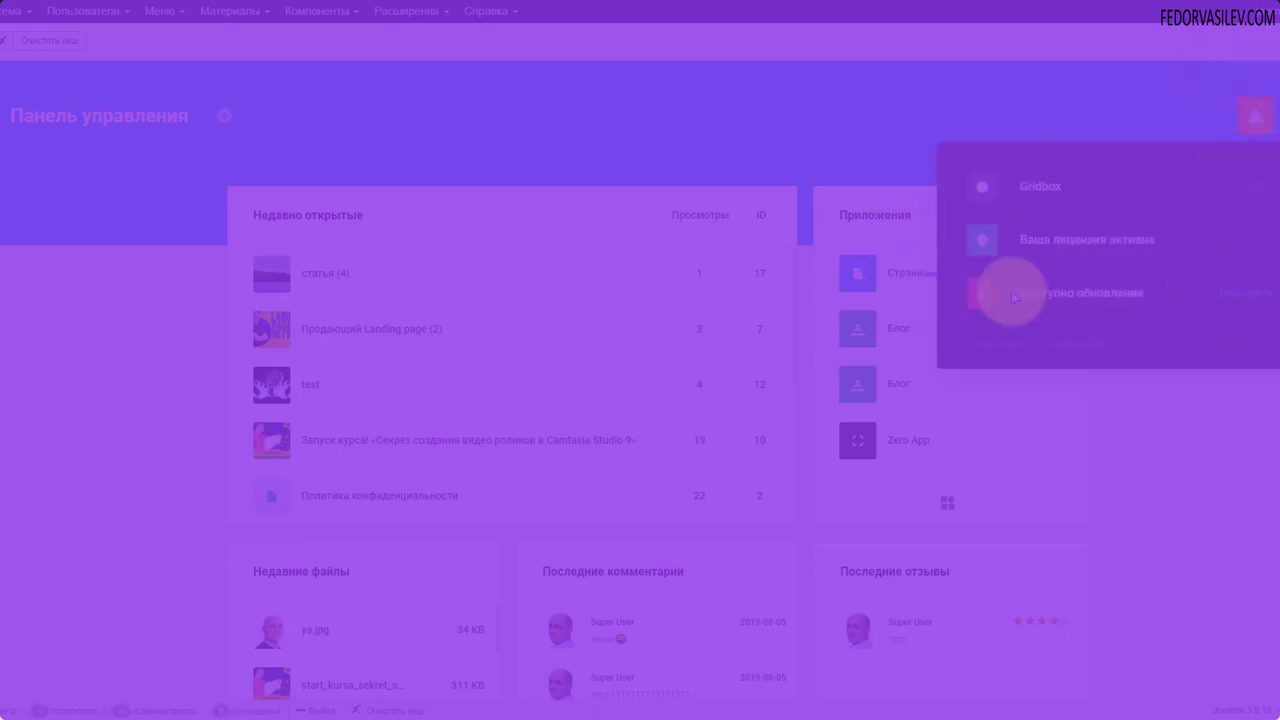
{"action": "left_click", "coordinate": [1086, 200]}
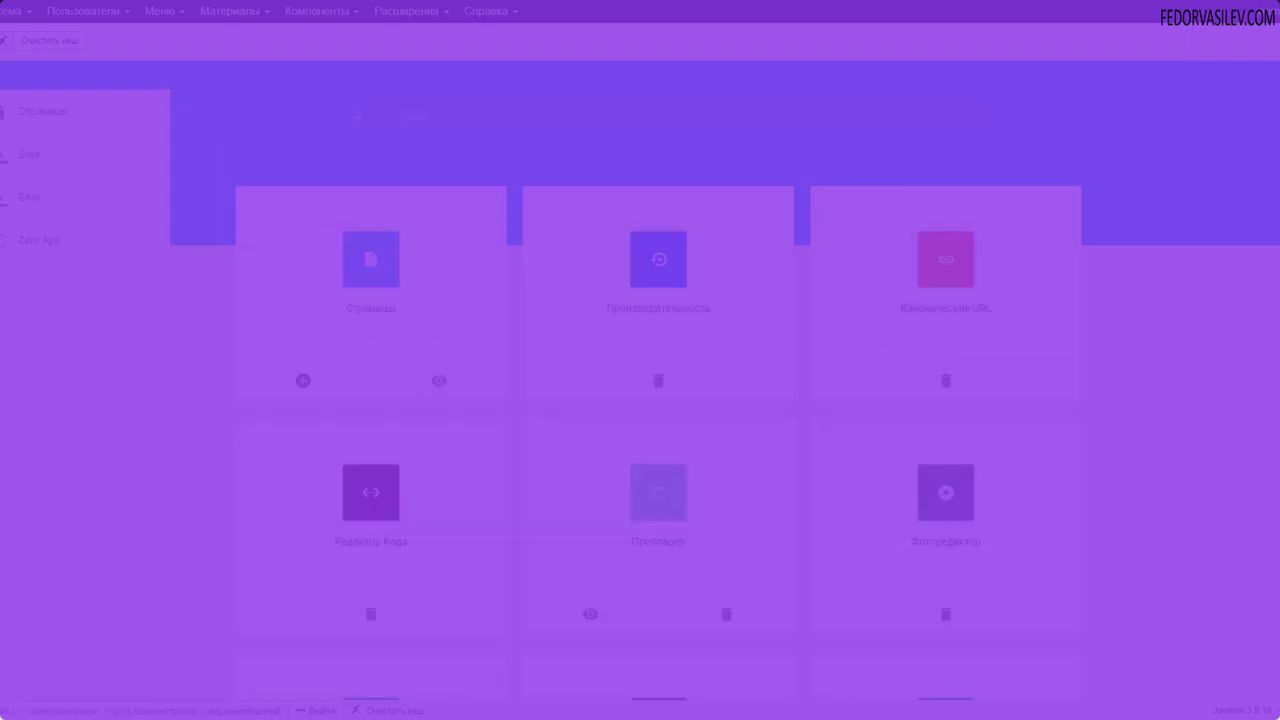
{"action": "left_click", "coordinate": [15, 241]}
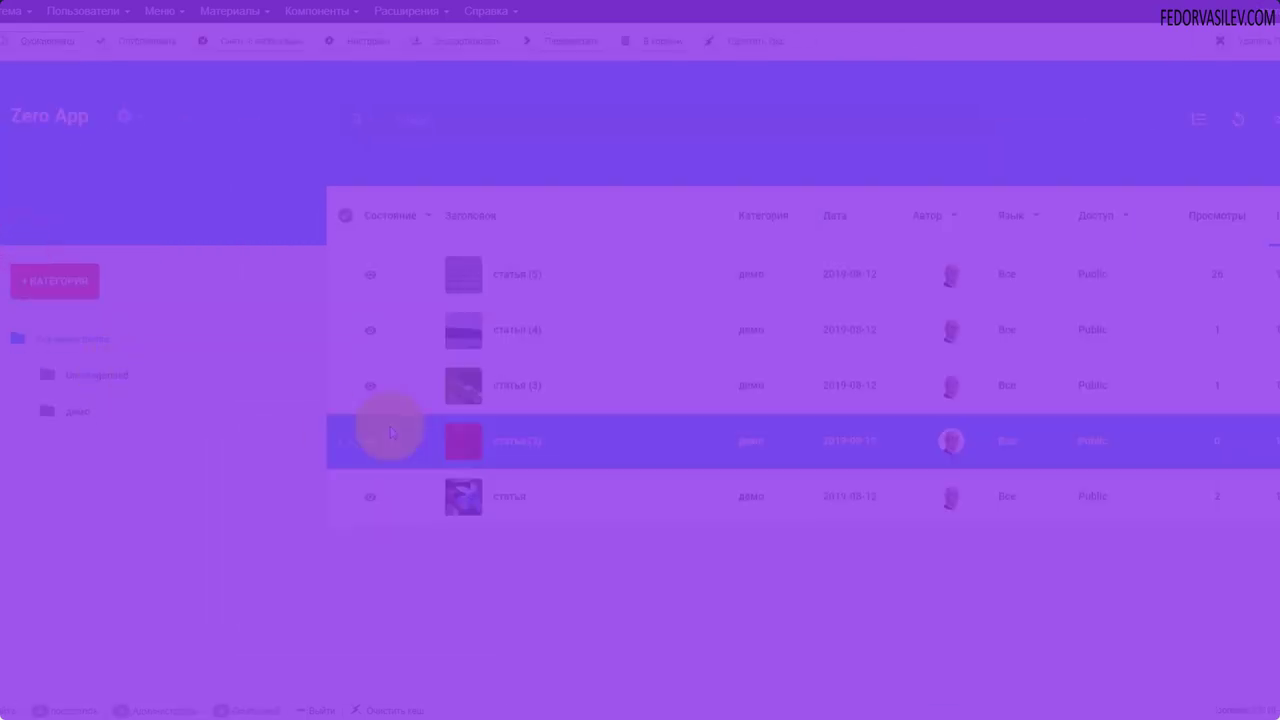